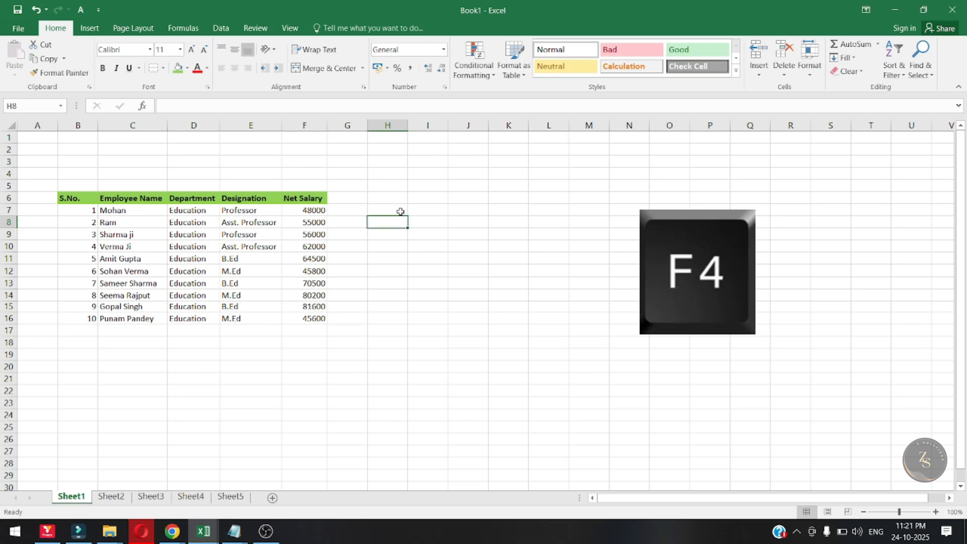
- Review the Net Salary figures in F7:F16 of the employee table
click(402, 208)
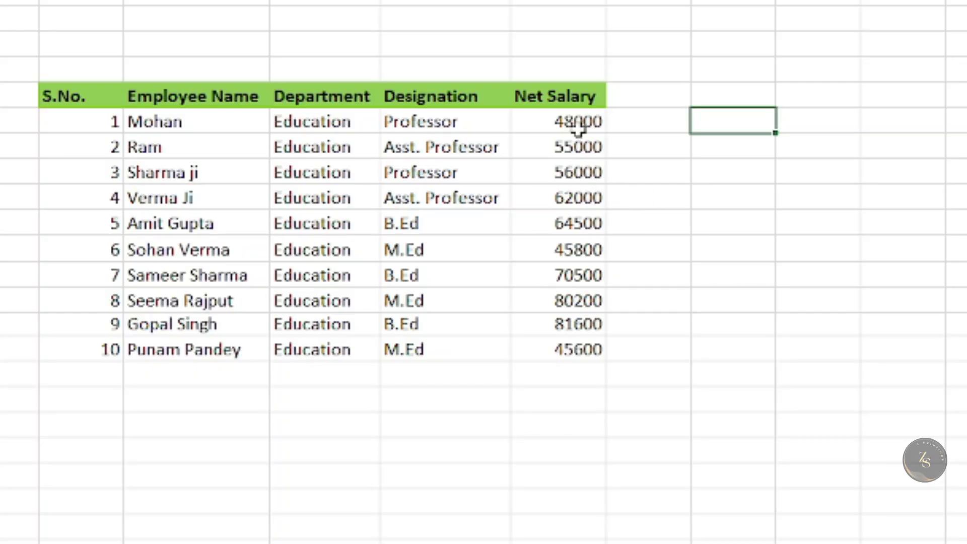
drag(313, 212, 310, 296)
drag(572, 302, 602, 348)
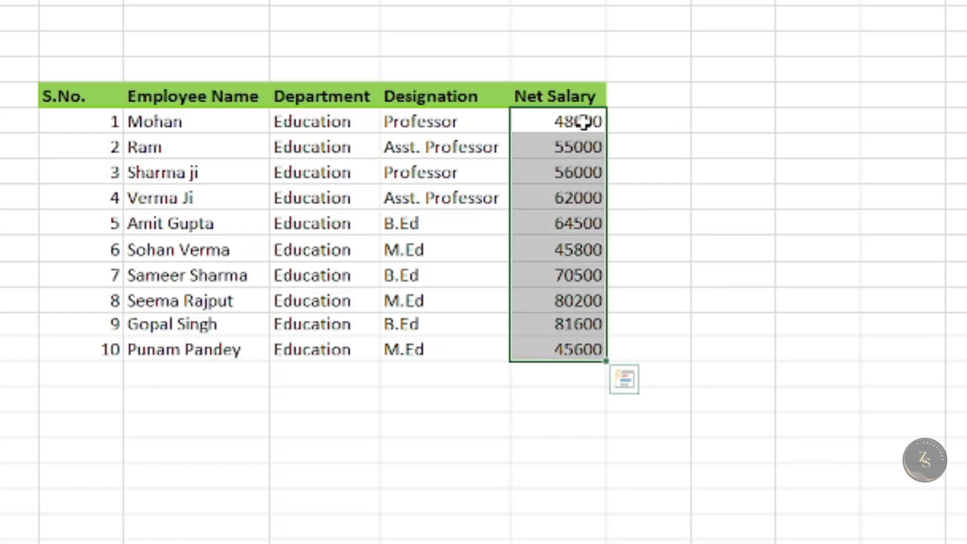
click(582, 292)
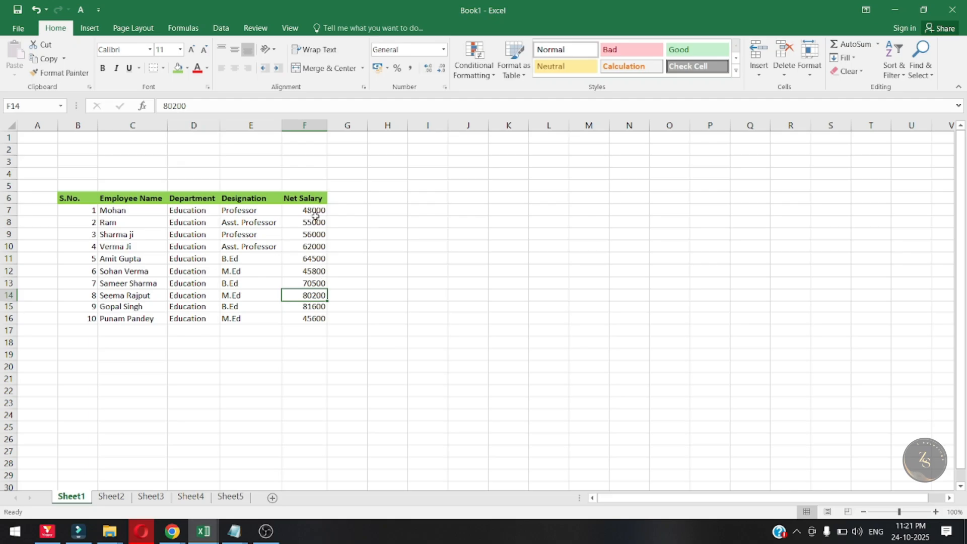
click(580, 126)
drag(317, 247, 312, 316)
click(388, 245)
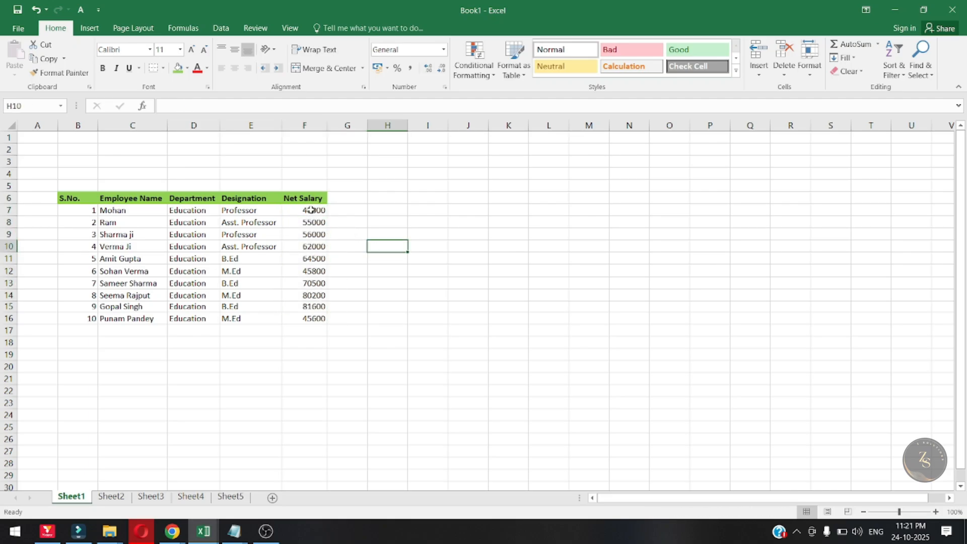
drag(312, 210, 317, 337)
click(314, 295)
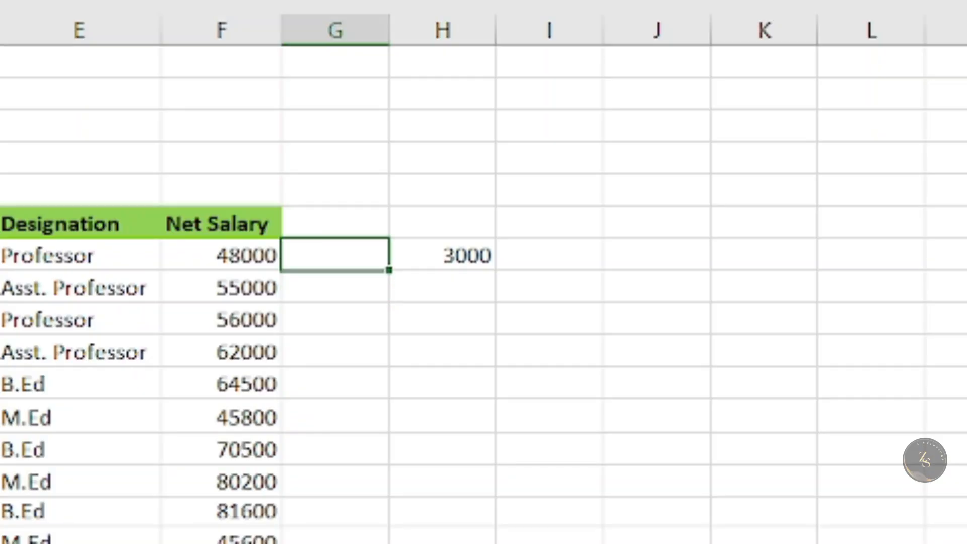
- Enter the formula =F7+H7 in G7 to add the 3000 amount to the first employee's net salary
text(=)
key(Left)
text(+)
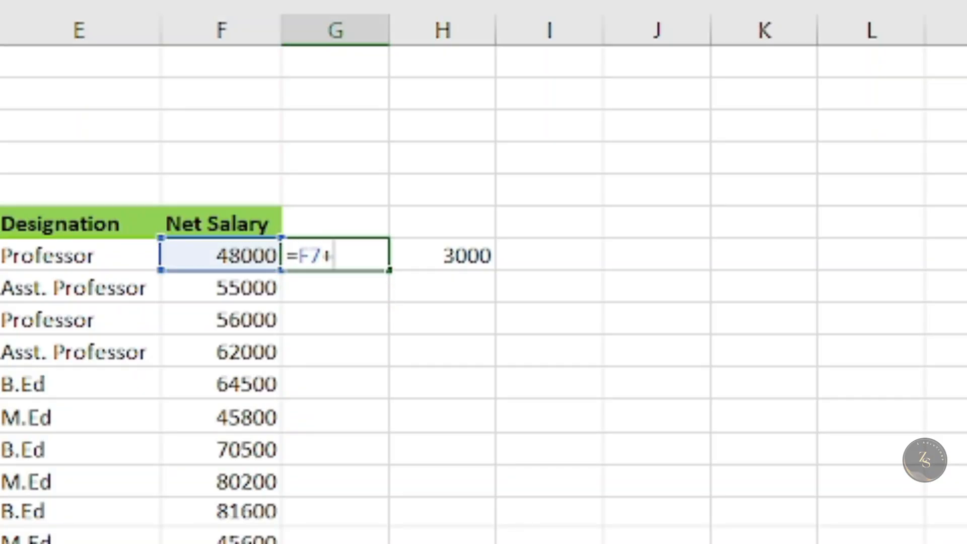
click(449, 253)
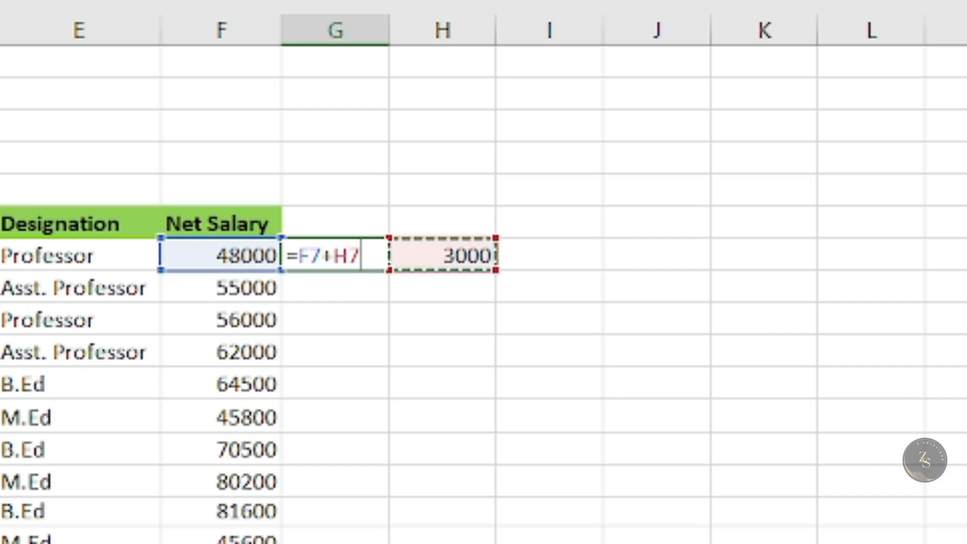
key(Return)
key(Up)
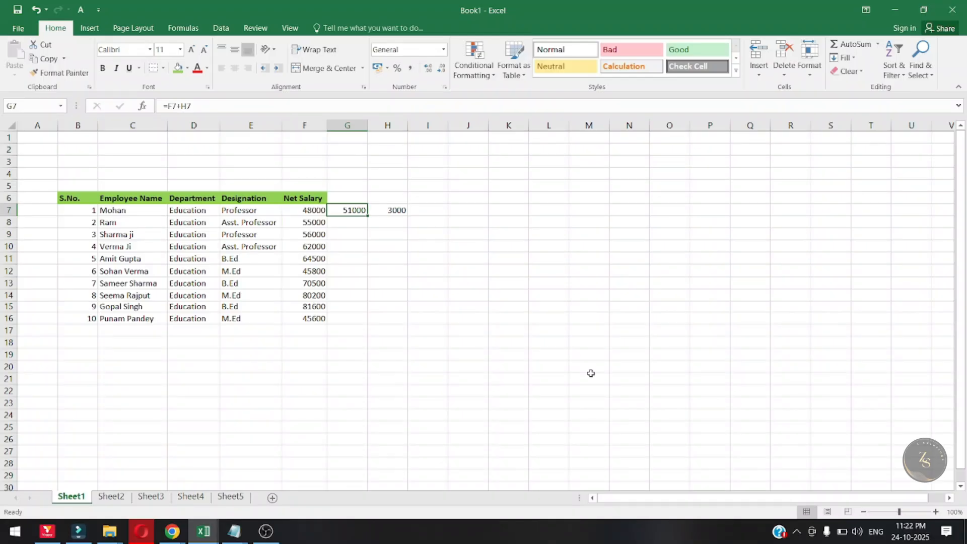
- Fill the G7 formula down through G16 with its relative references
key(shift+Right)
key(shift+Left)
drag(366, 217, 358, 320)
- Compare the cell references in the G7 and G8 formulas with the amount in H7
click(355, 211)
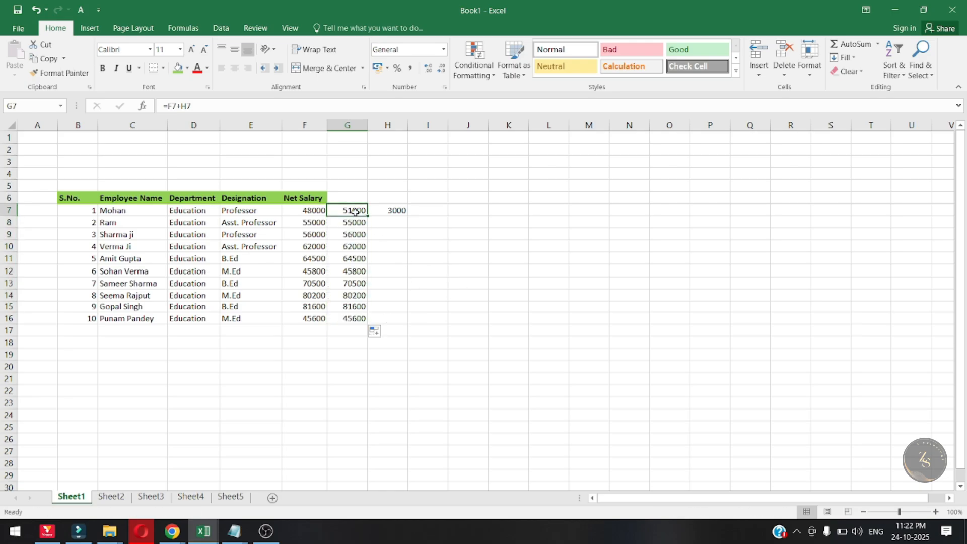
click(353, 222)
click(385, 210)
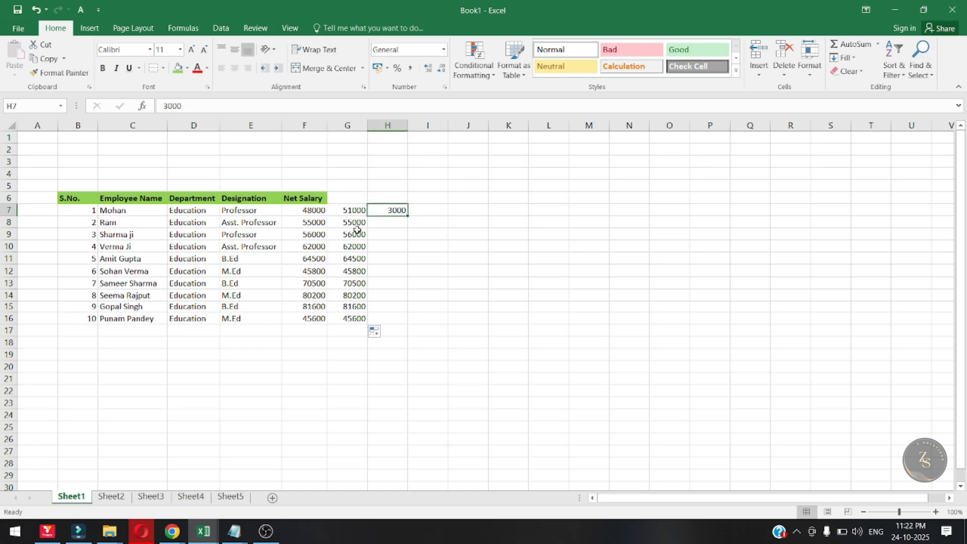
click(356, 223)
click(355, 211)
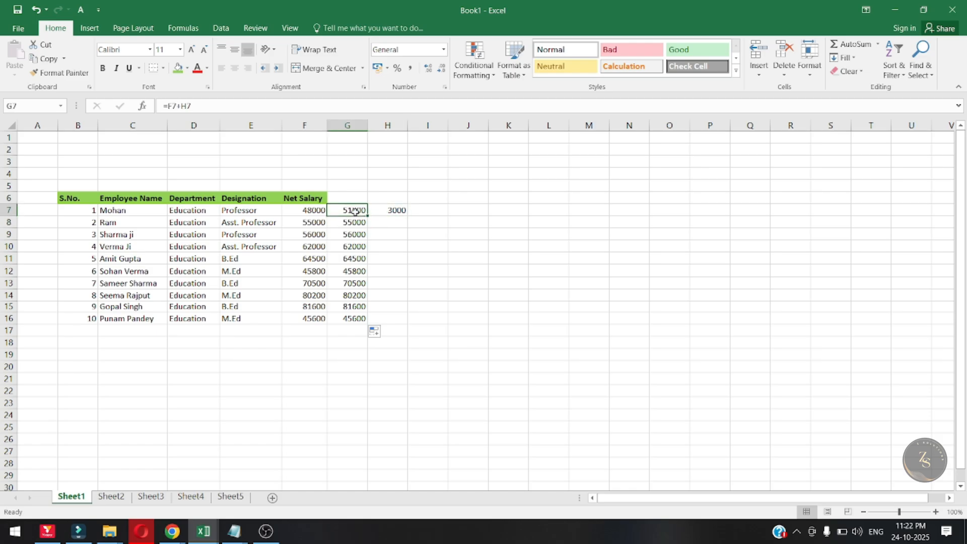
key(F2)
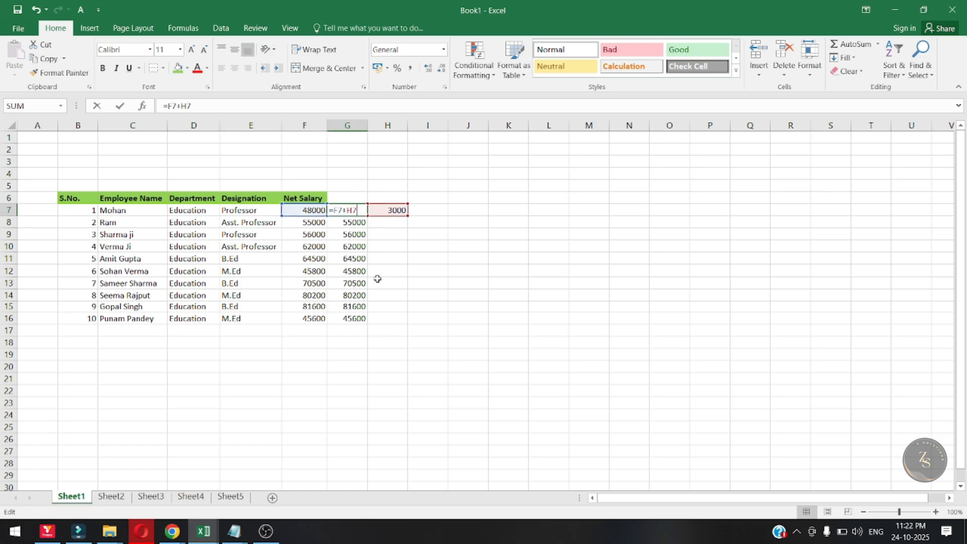
key(Escape)
click(356, 221)
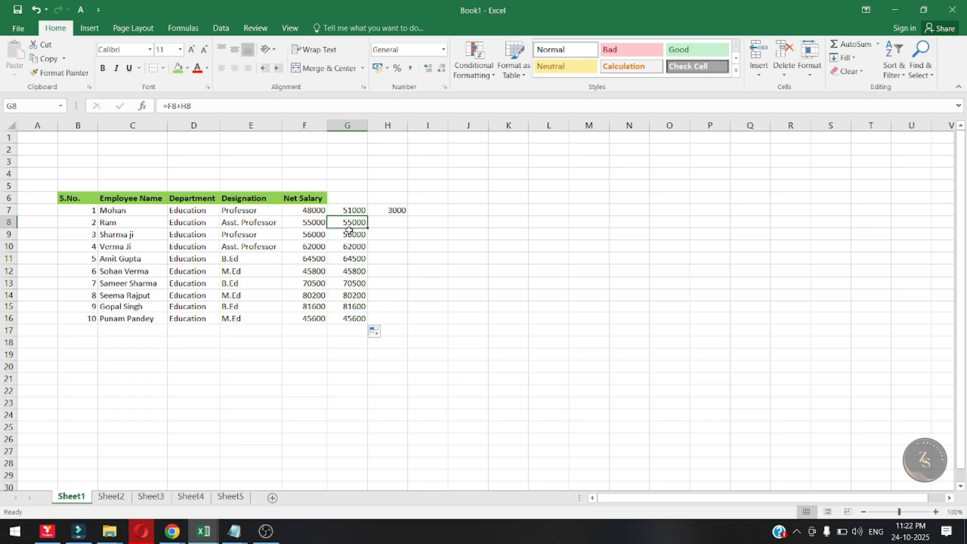
key(F2)
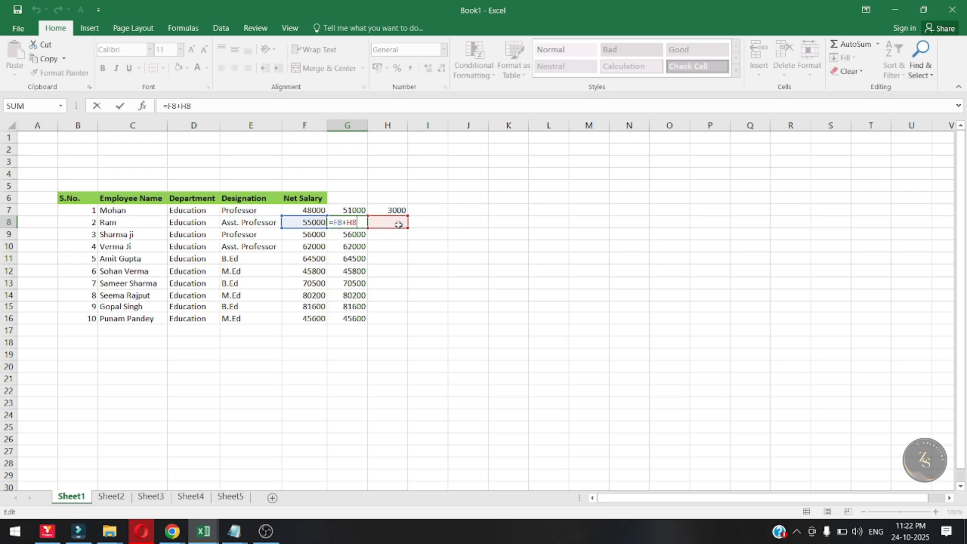
key(Return)
- Inspect the cell references in the copied formulas from G9 down to G12
click(354, 212)
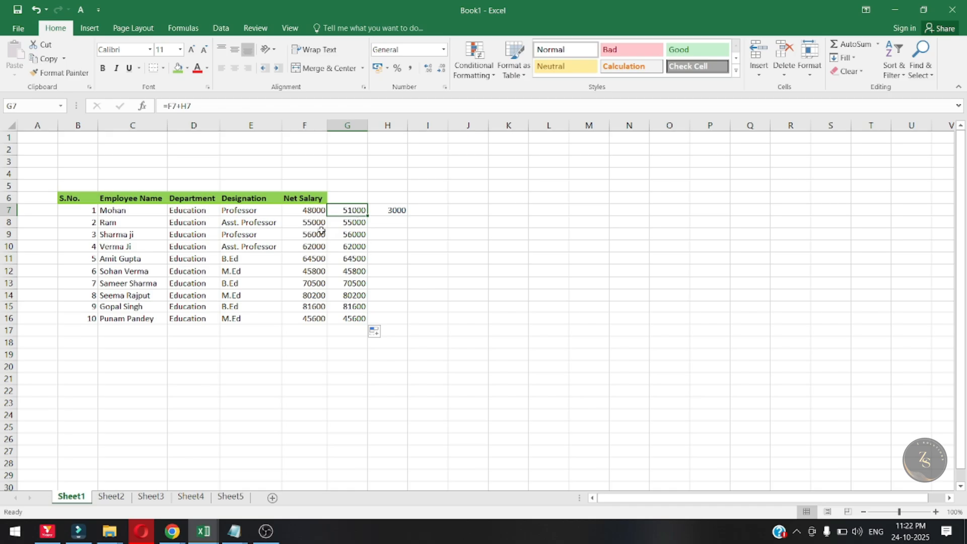
click(313, 211)
click(349, 209)
click(352, 224)
click(350, 236)
key(F2)
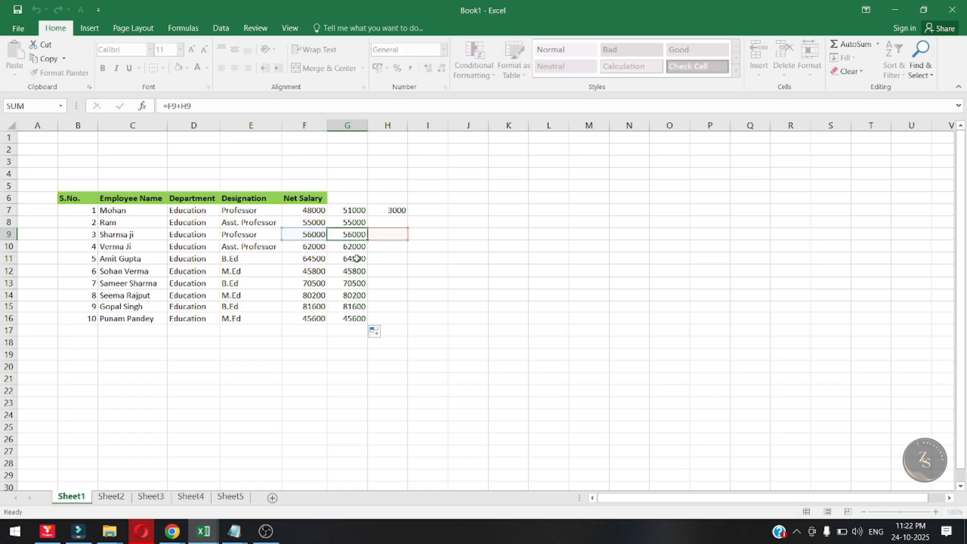
double_click(354, 247)
key(Escape)
double_click(357, 258)
key(Escape)
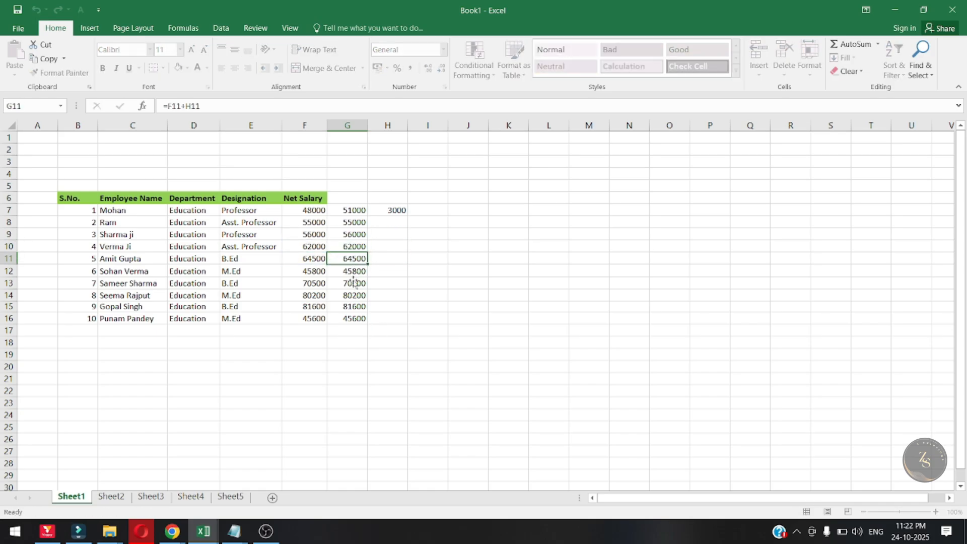
click(353, 271)
double_click(352, 271)
key(Escape)
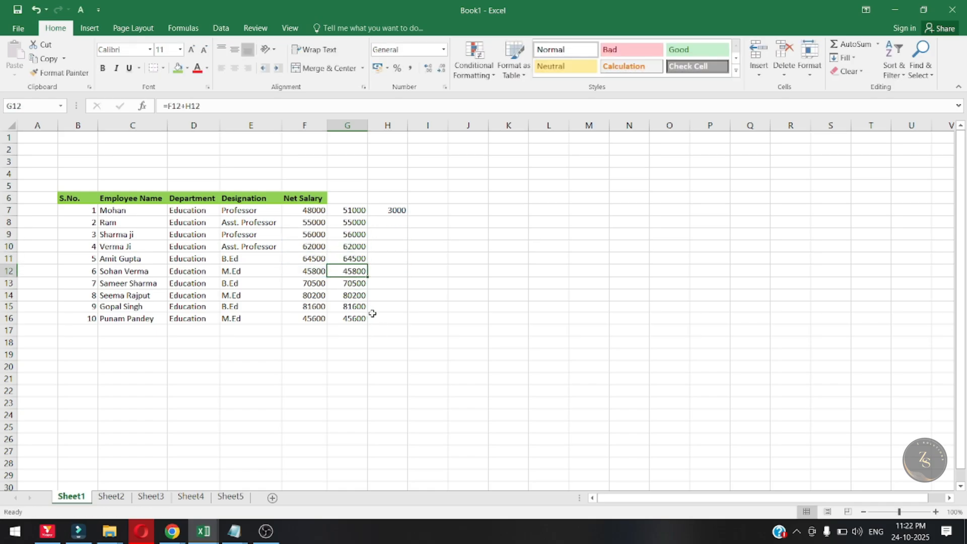
- Make the H7 reference in G7's formula absolute so that it reads =F7+$H$7
click(362, 211)
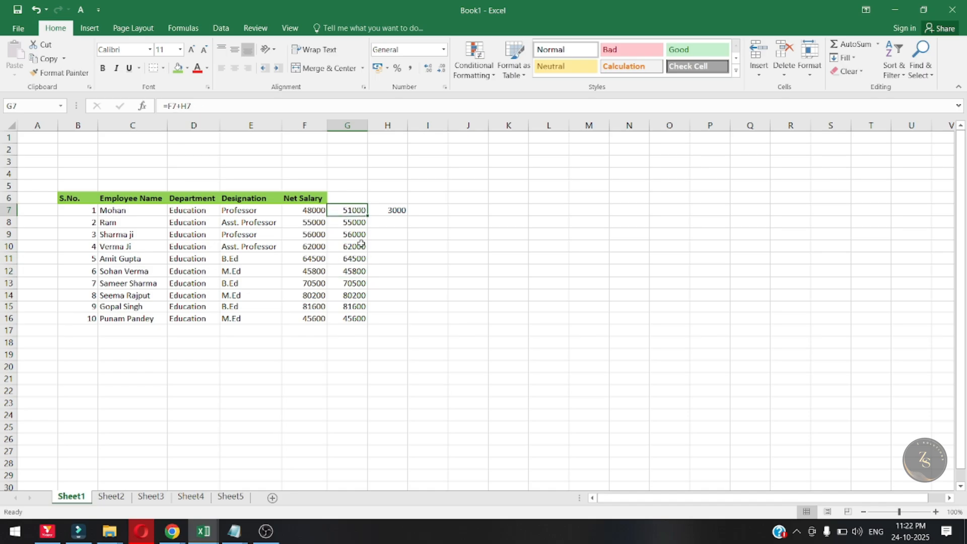
key(F2)
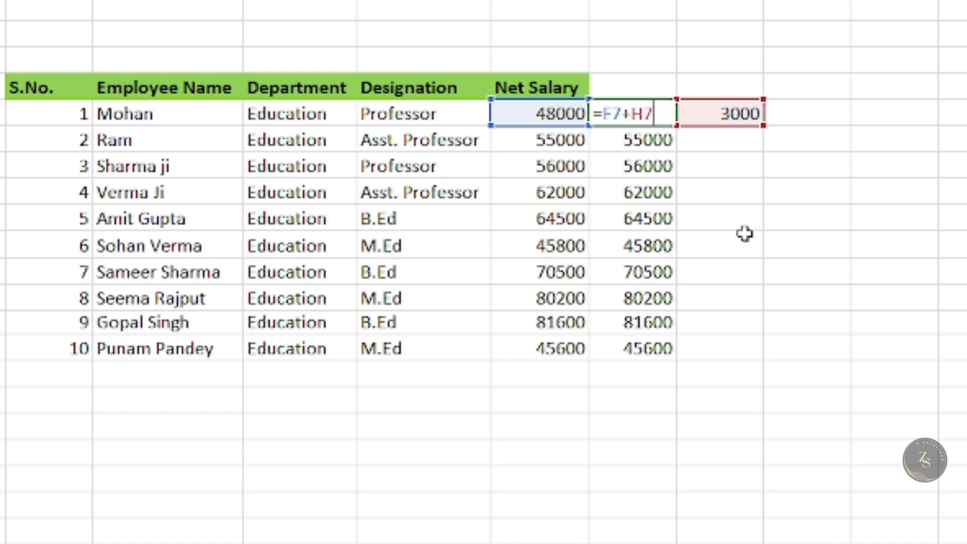
key(F4)
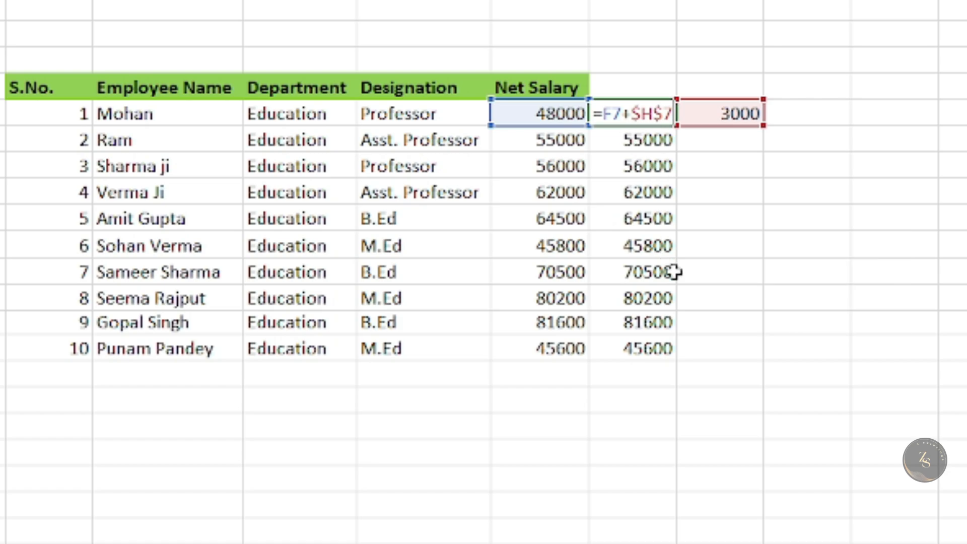
key(Return)
- Fill the corrected G7 formula down through G16
click(352, 210)
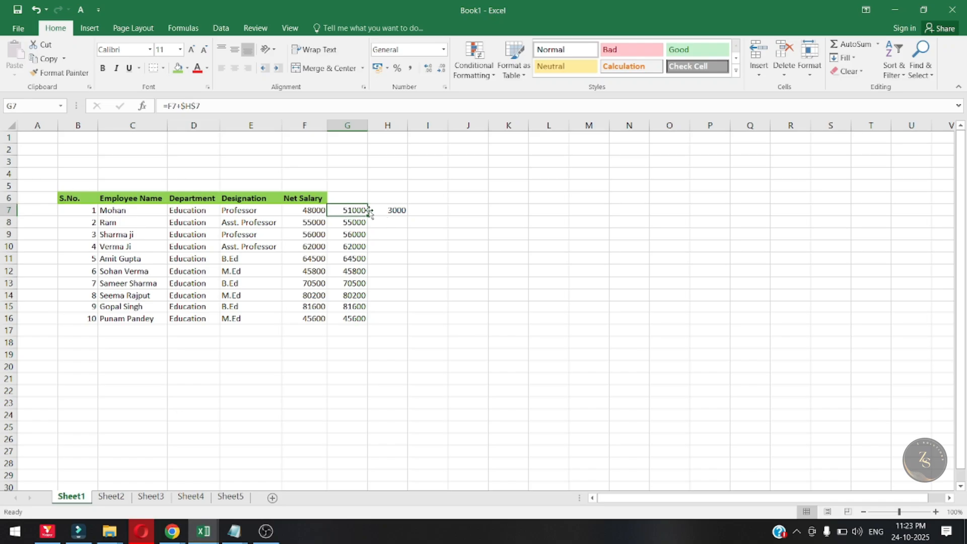
click(401, 210)
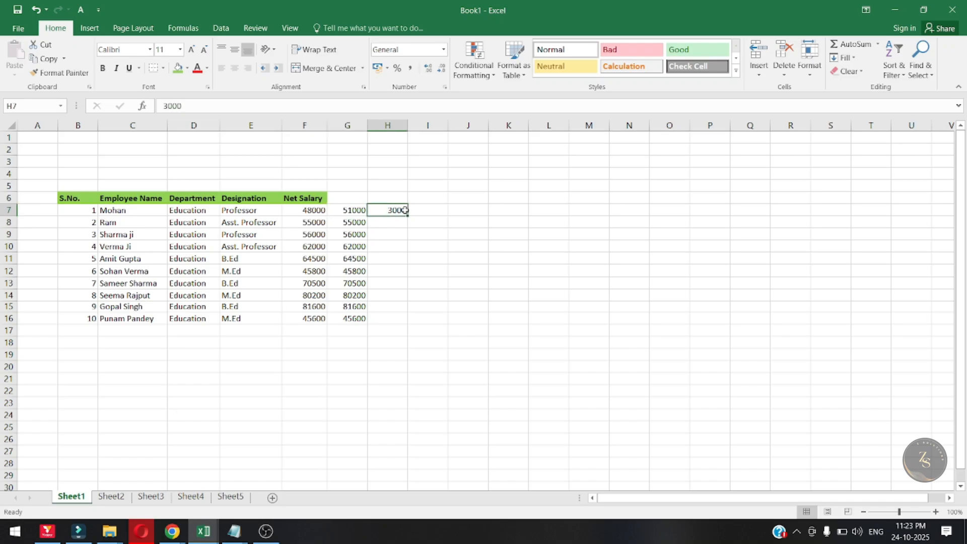
click(361, 214)
drag(367, 215, 368, 322)
- Compare the net salaries in F8:F10 with the recalculated values beside them in column G
click(355, 263)
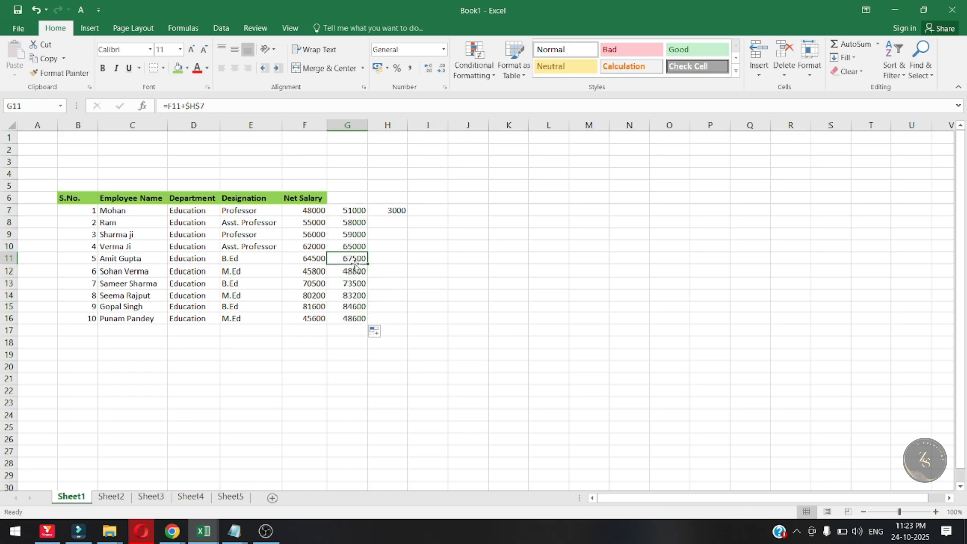
click(310, 224)
click(354, 225)
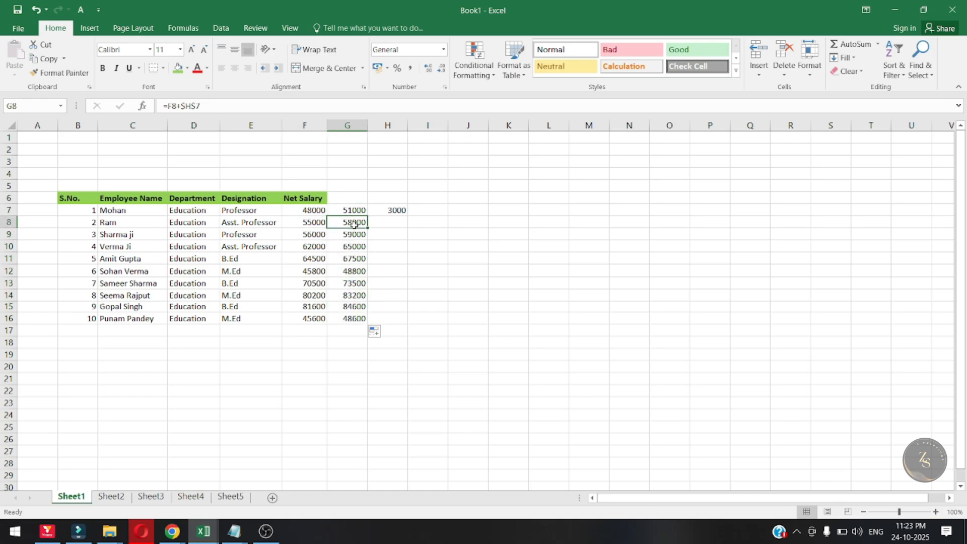
click(310, 237)
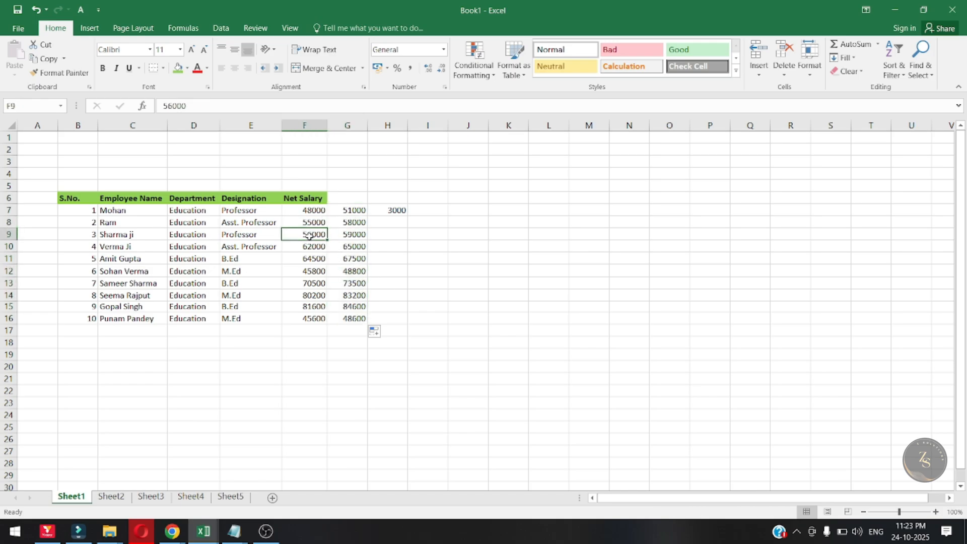
click(355, 236)
key(Down)
click(312, 247)
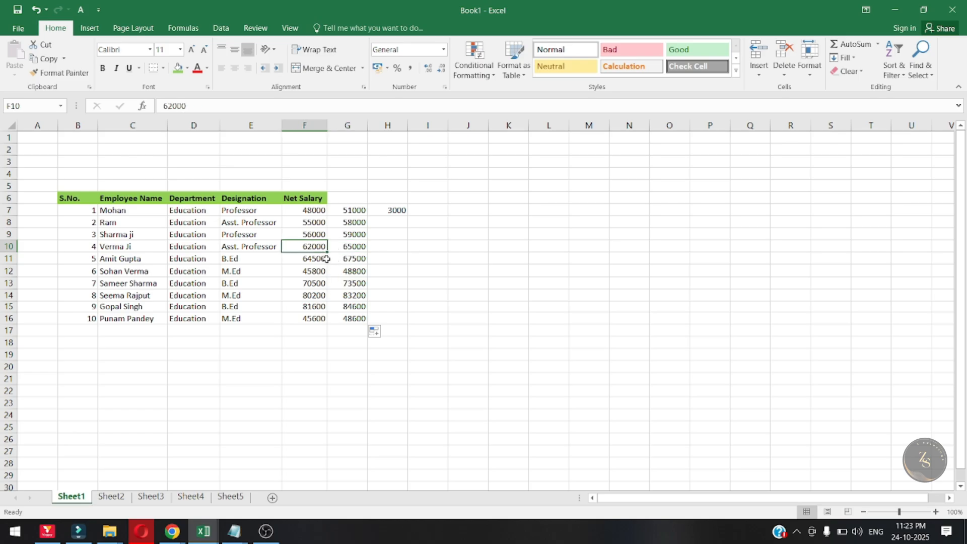
click(360, 234)
click(358, 224)
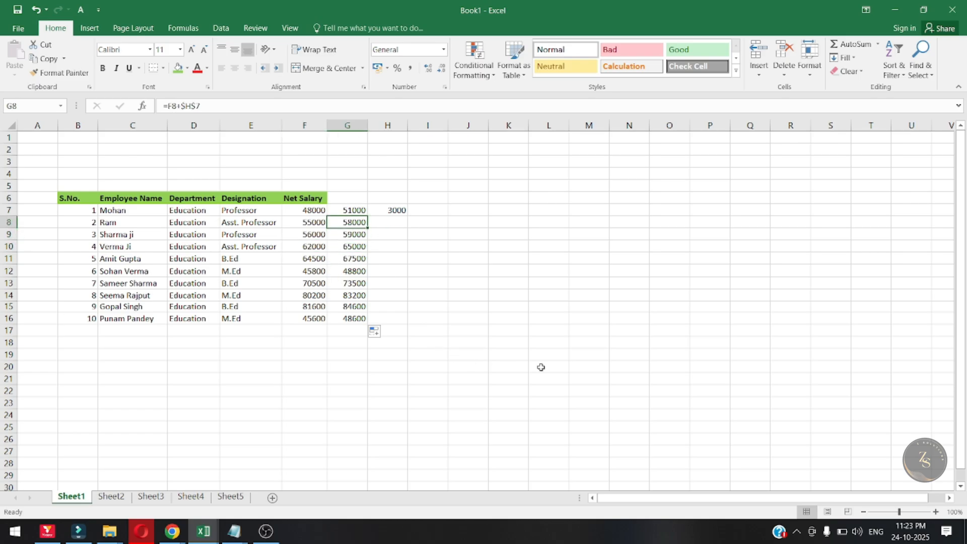
- Inspect the references in the column G formulas from G8 to G16 and highlight the G7:G16 results
key(F2)
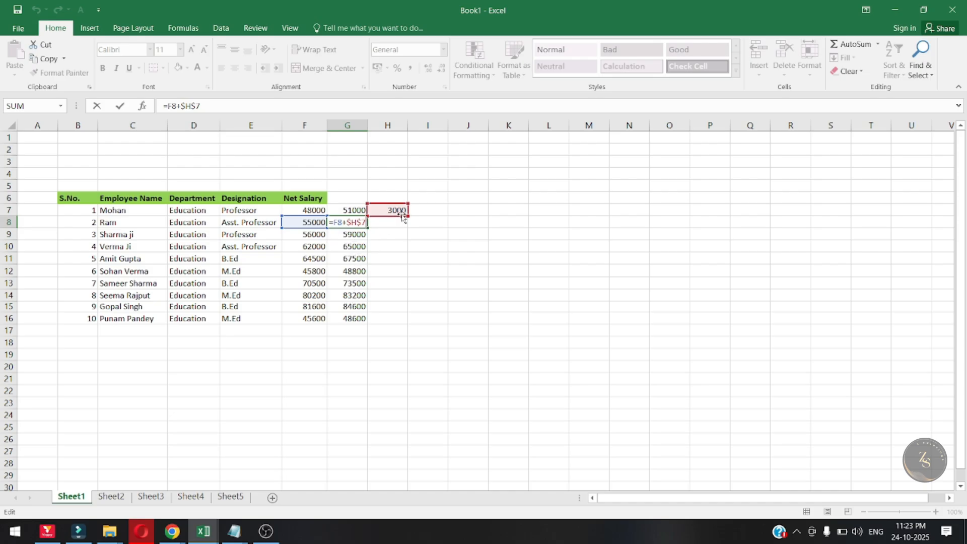
key(Return)
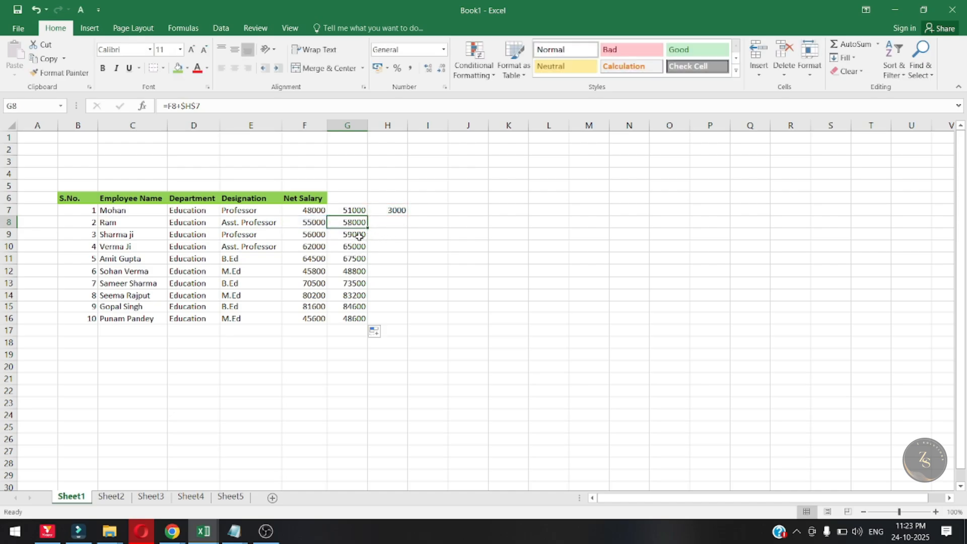
key(F2)
key(Return)
key(F2)
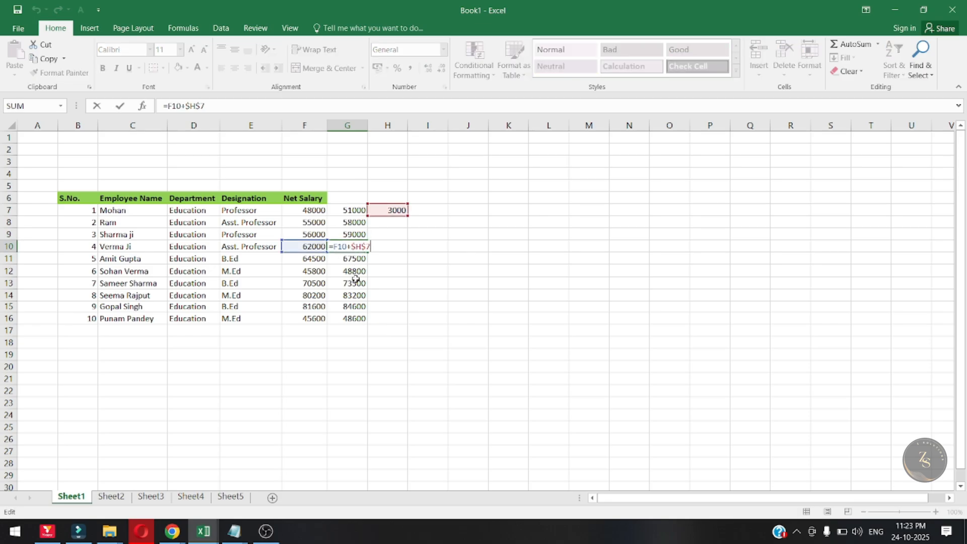
key(Return)
key(F2)
key(Return)
key(F2)
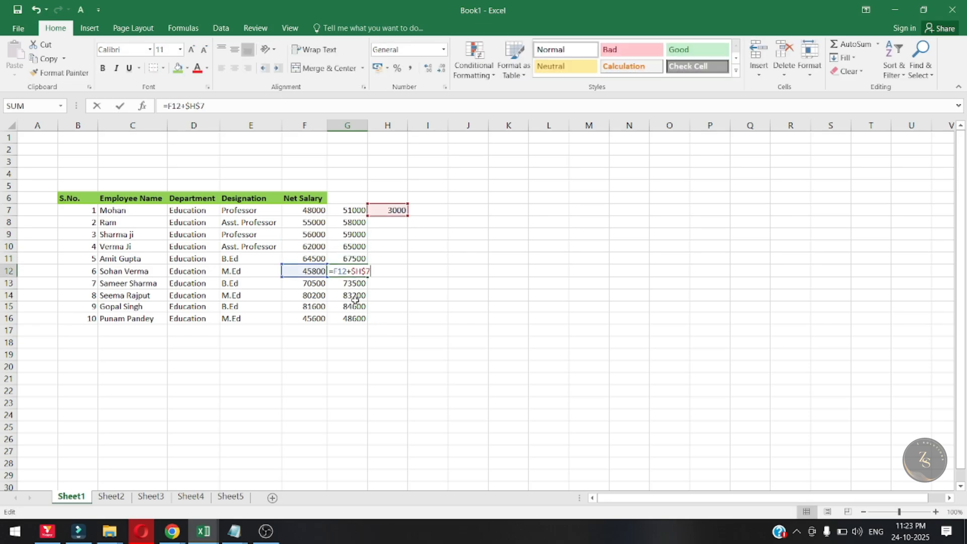
key(Return)
key(F2)
double_click(363, 297)
key(Escape)
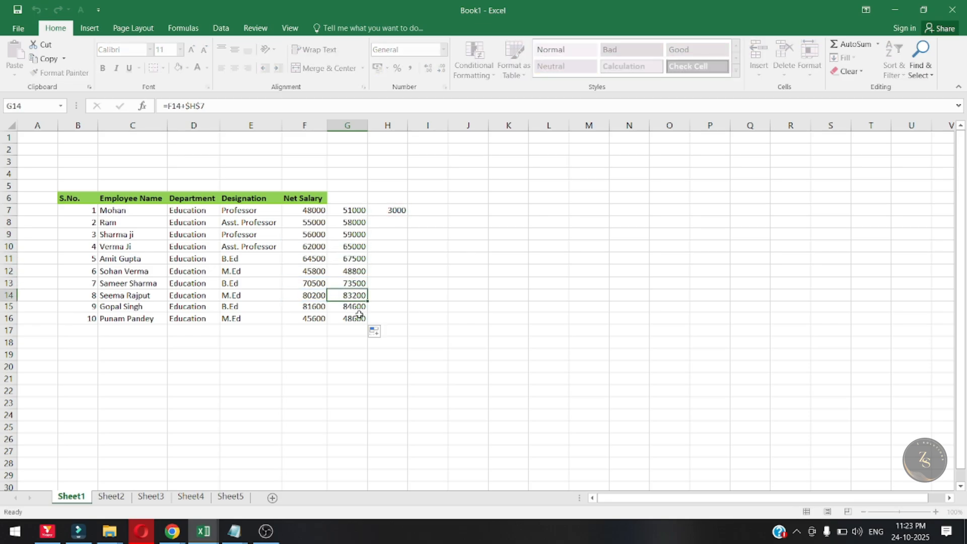
double_click(358, 317)
key(Escape)
click(357, 307)
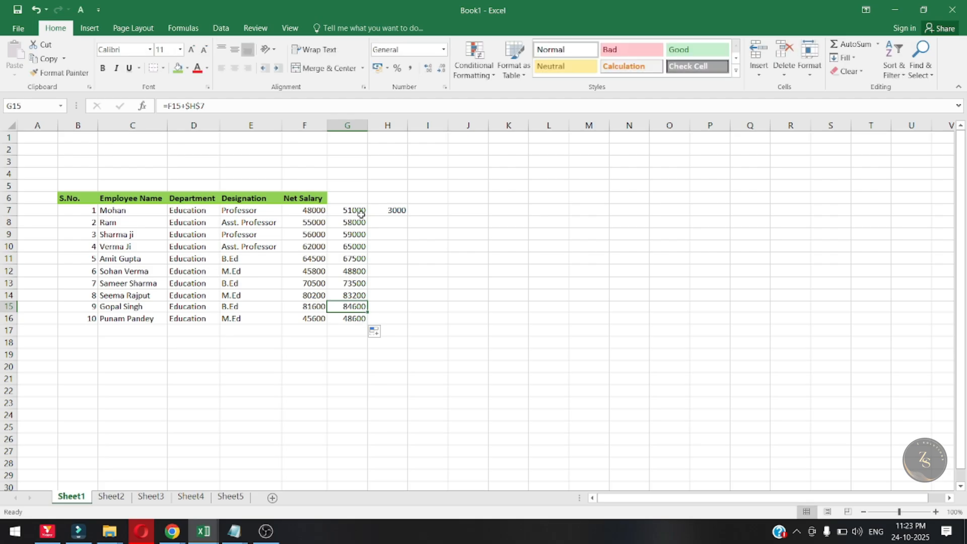
drag(358, 211, 358, 320)
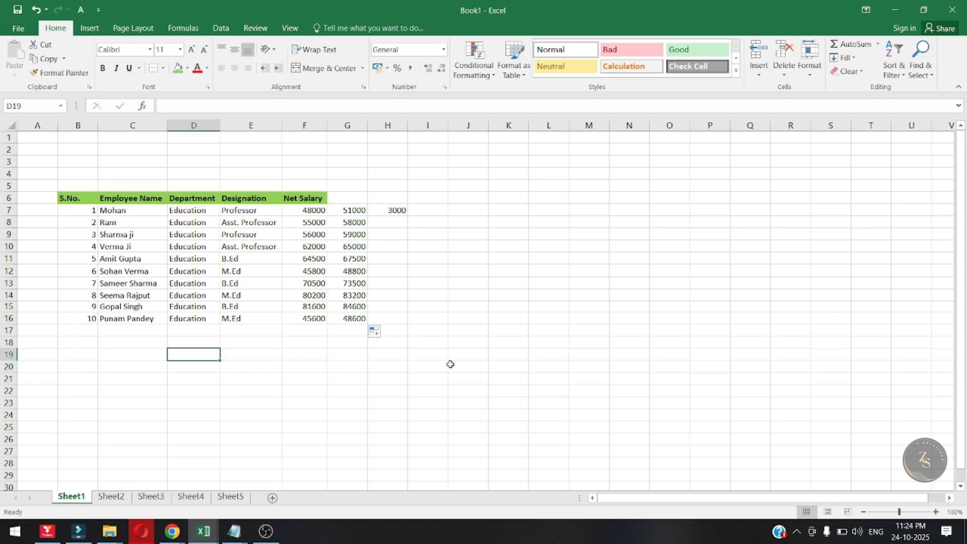
- Apply a time format to cell D19 and enter the current time in it
key(ctrl+shift+2)
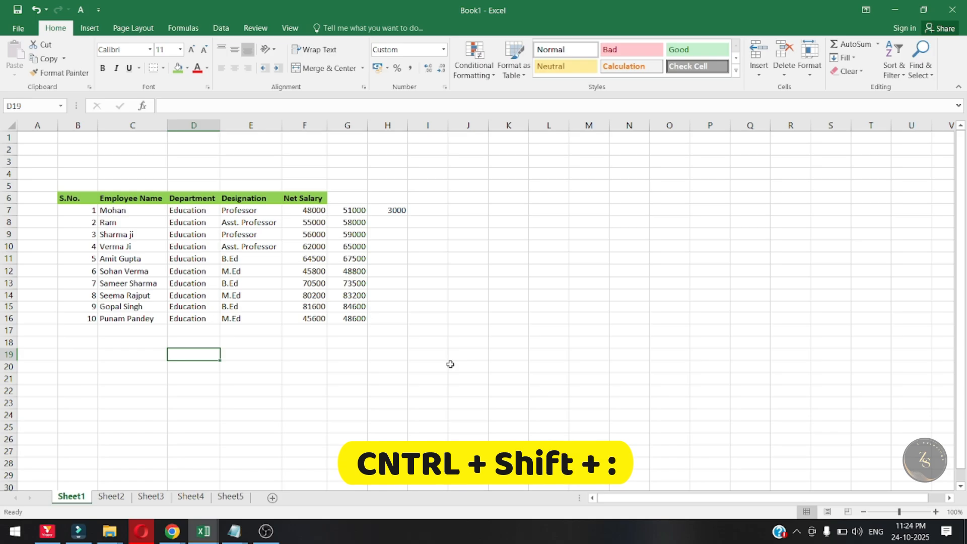
key(ctrl+shift+semicolon)
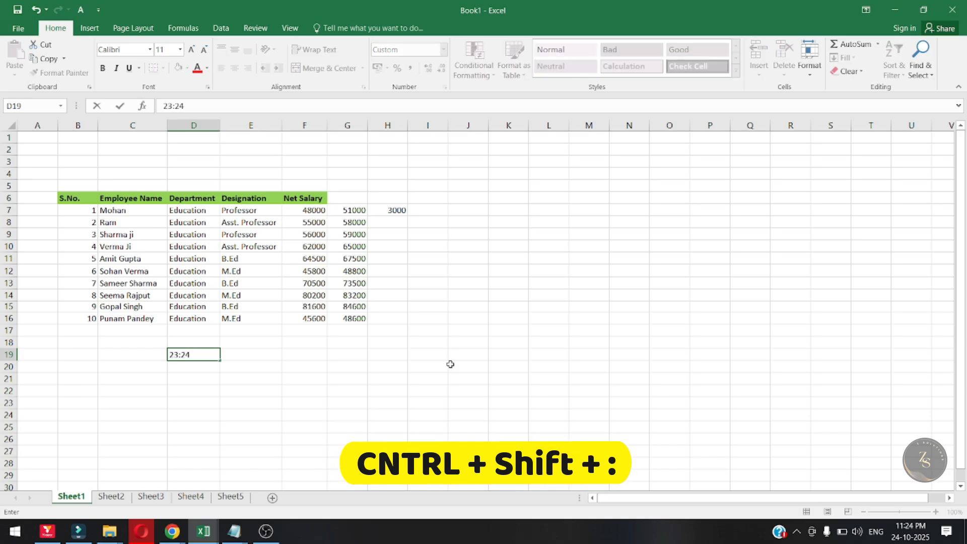
key(Return)
key(Up)
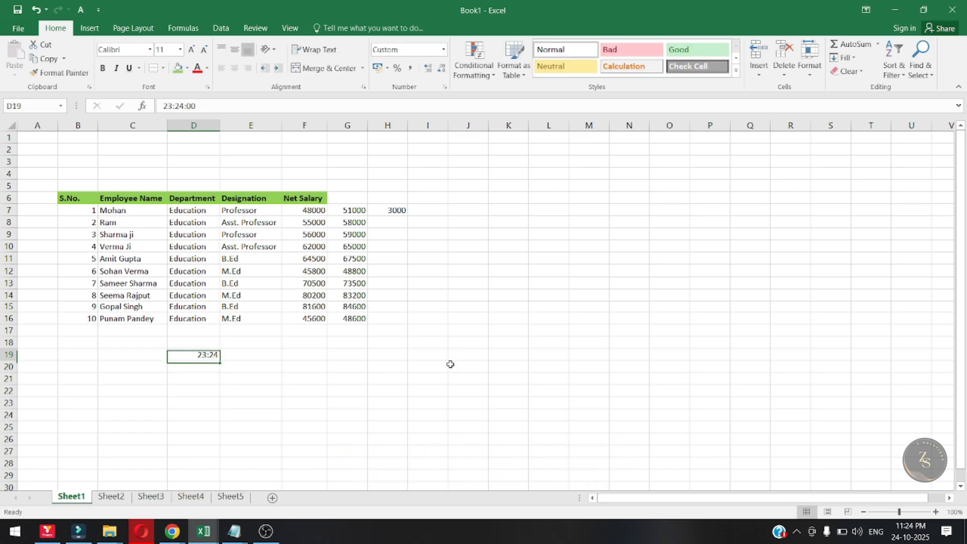
- Enter the current date in cell D20, directly below the time
key(Down)
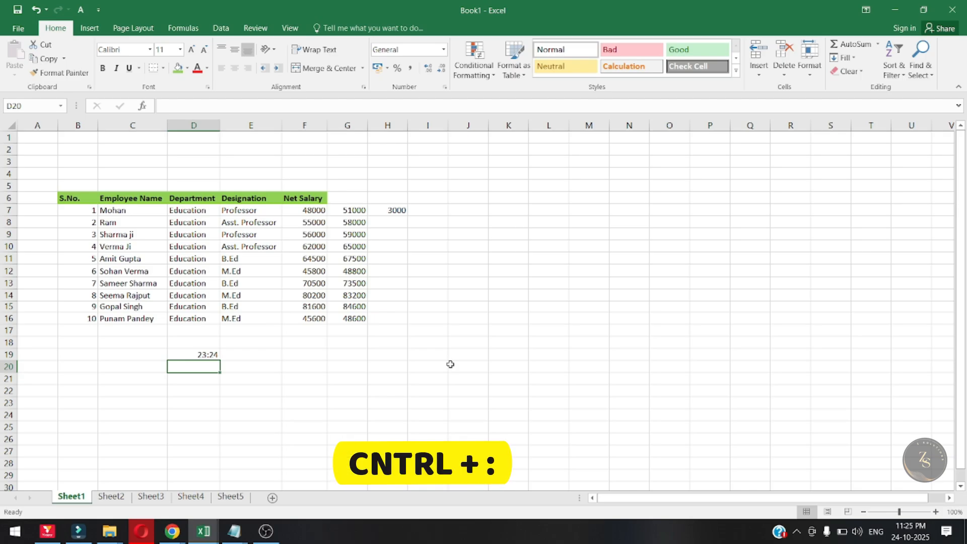
key(ctrl+semicolon)
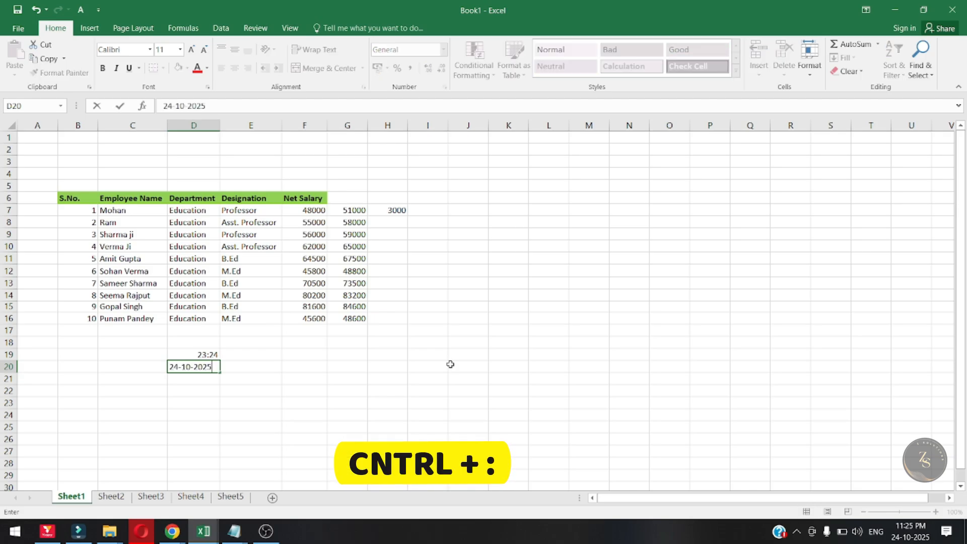
key(Return)
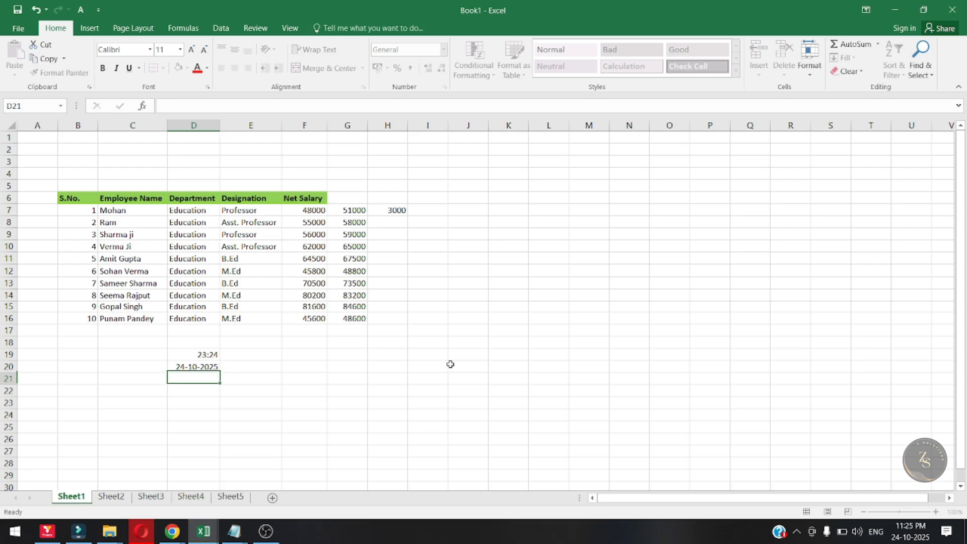
key(Up)
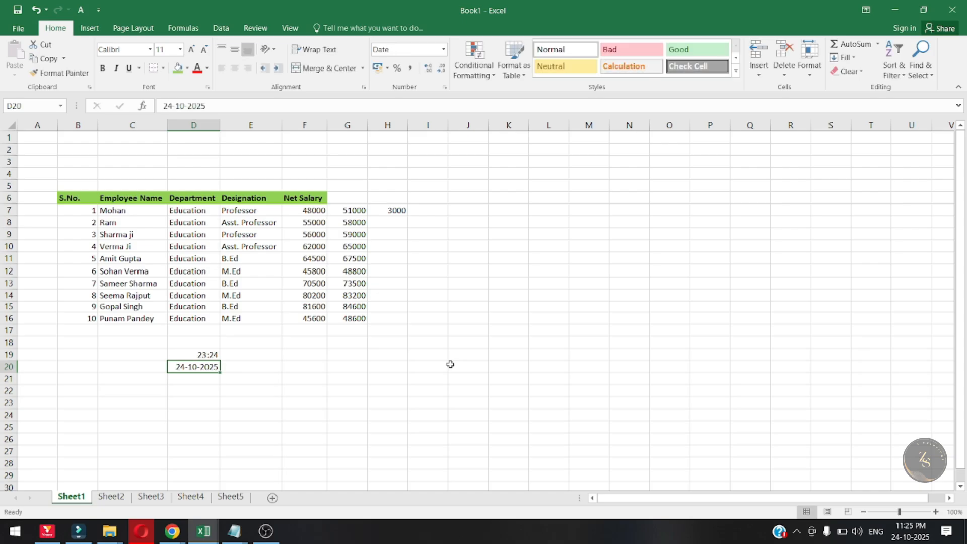
key(Right)
key(Right)
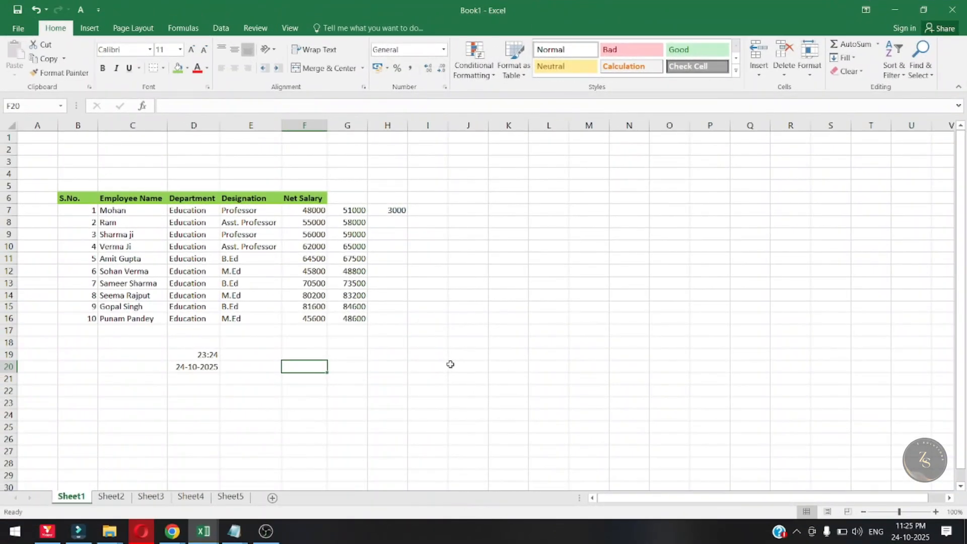
key(Left)
key(Right)
key(Left)
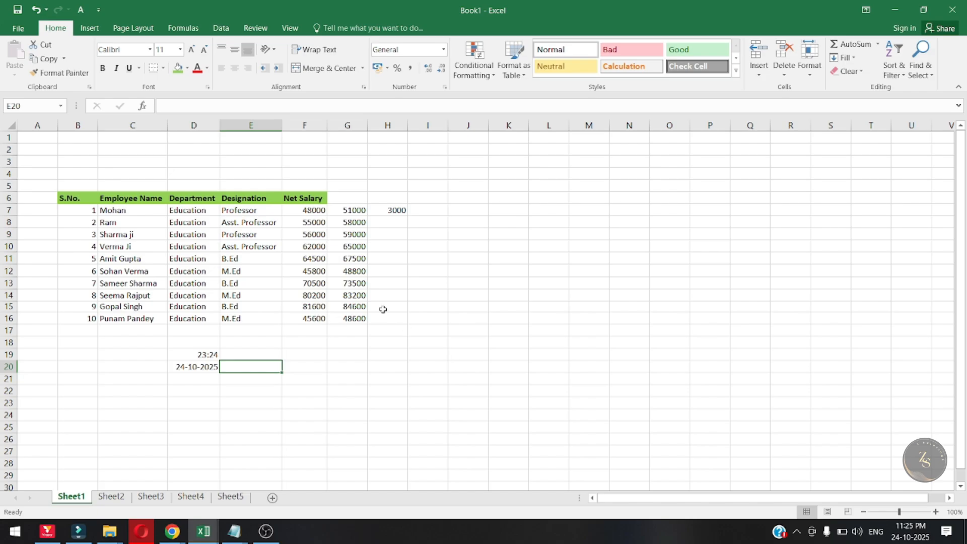
- Hide the Designation and Net Salary columns, E and F
click(251, 125)
click(299, 126)
click(262, 129)
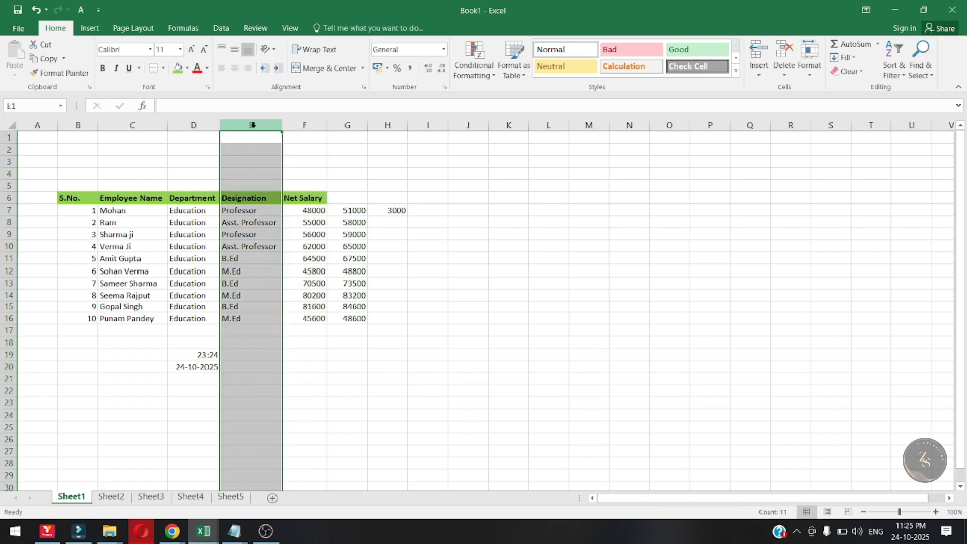
click(313, 134)
click(278, 127)
click(313, 130)
click(261, 130)
click(304, 126)
click(264, 128)
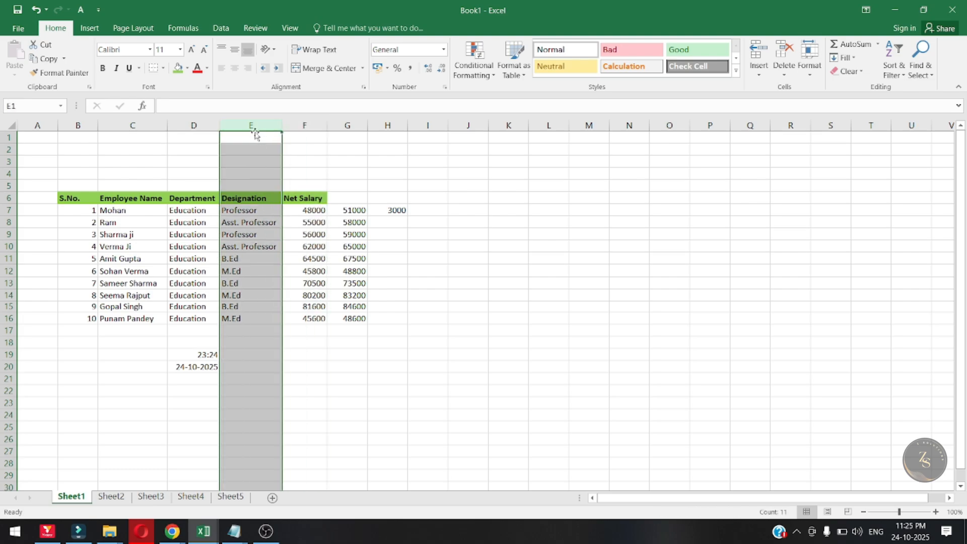
drag(253, 126, 308, 126)
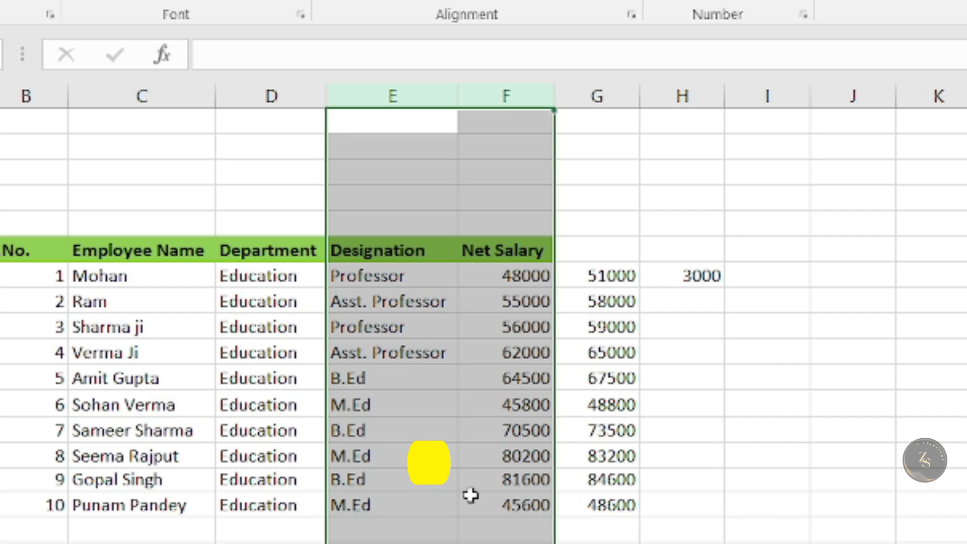
key(ctrl+0)
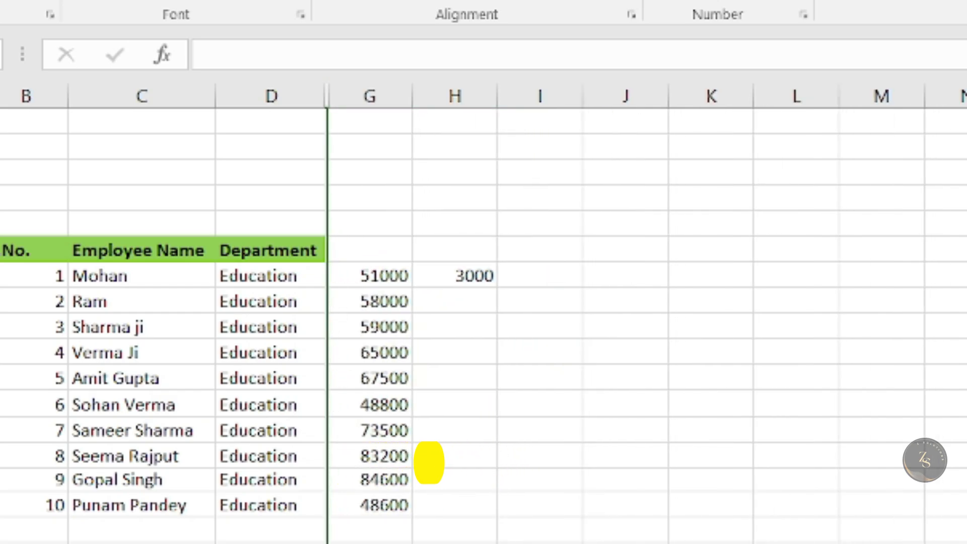
- Unhide columns E and F by way of the adjoining columns D and G
click(395, 267)
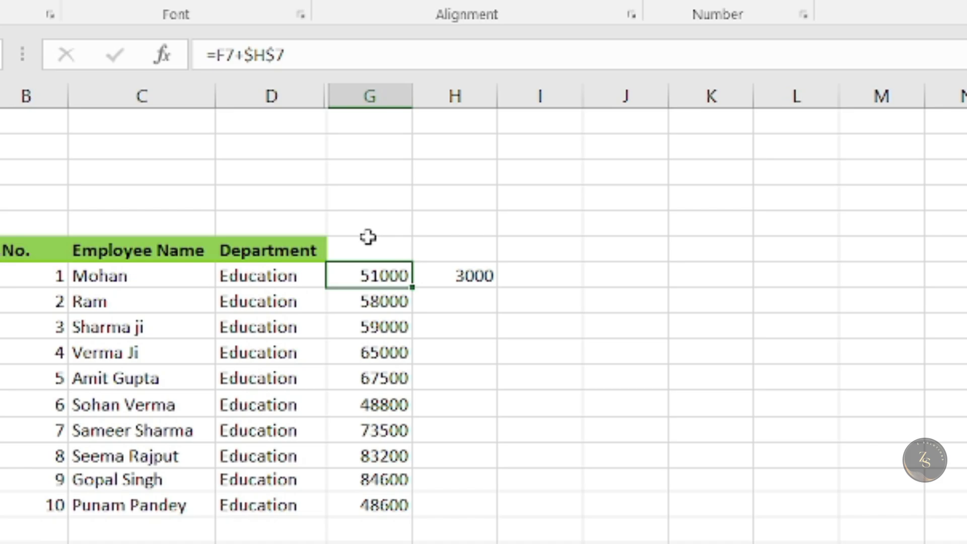
click(262, 97)
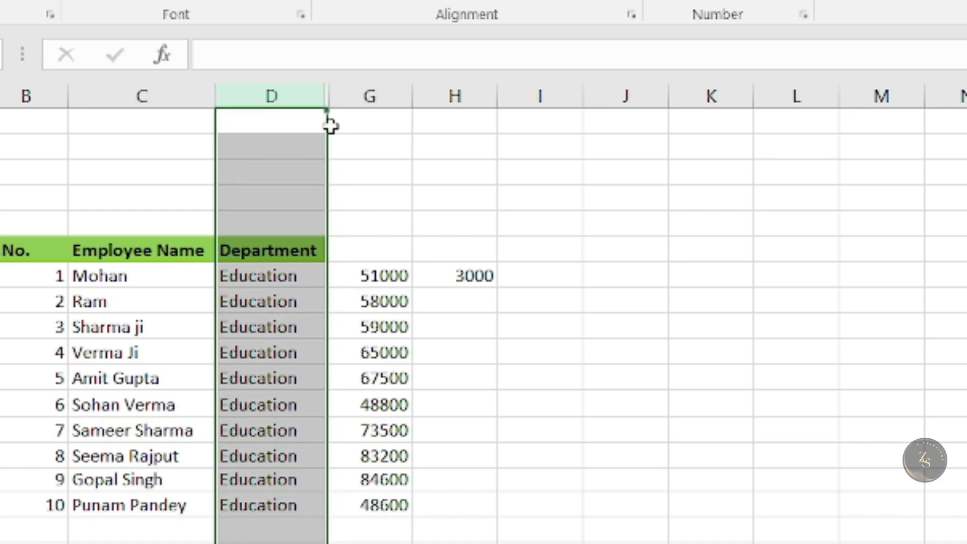
click(378, 95)
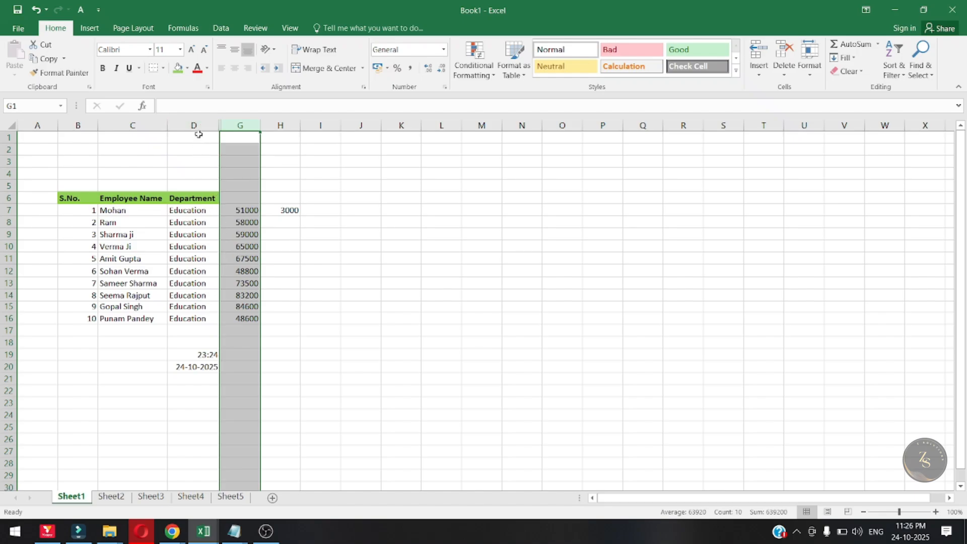
drag(194, 125, 250, 132)
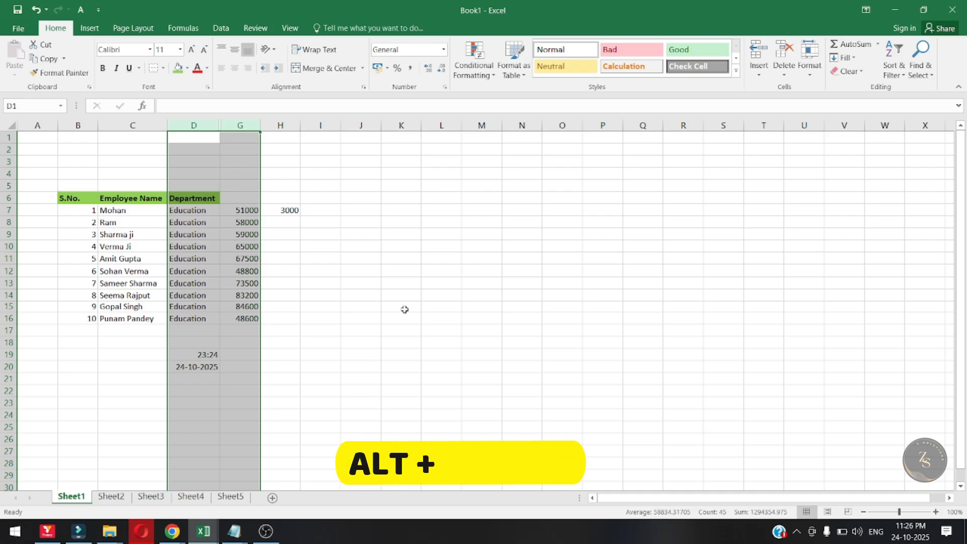
key(alt+o)
key(c)
key(u)
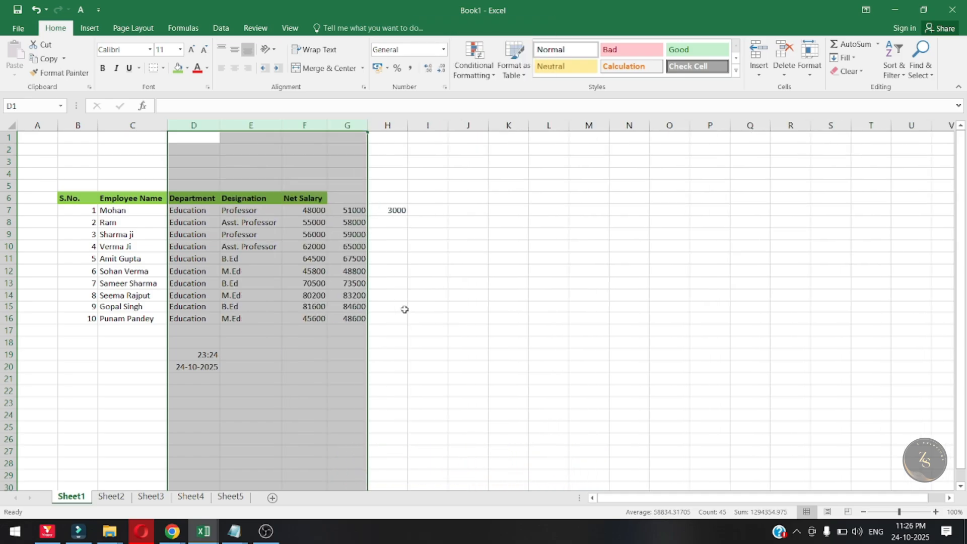
- Hide columns E and F together once more
click(295, 315)
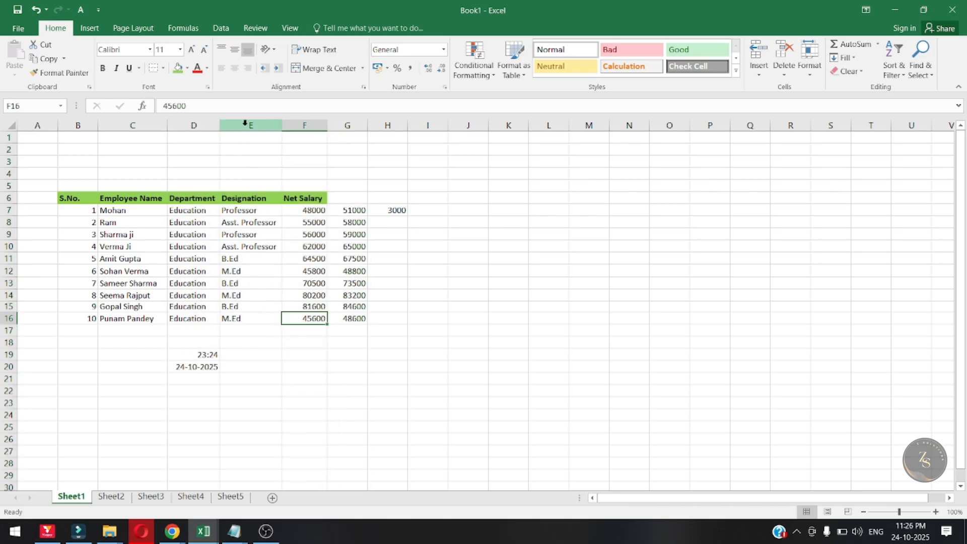
drag(247, 125, 317, 125)
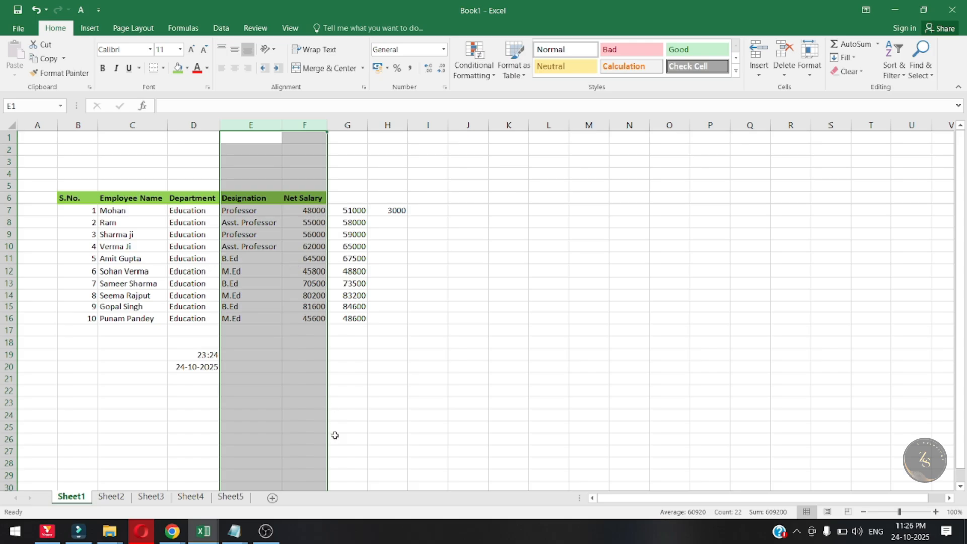
key(ctrl+0)
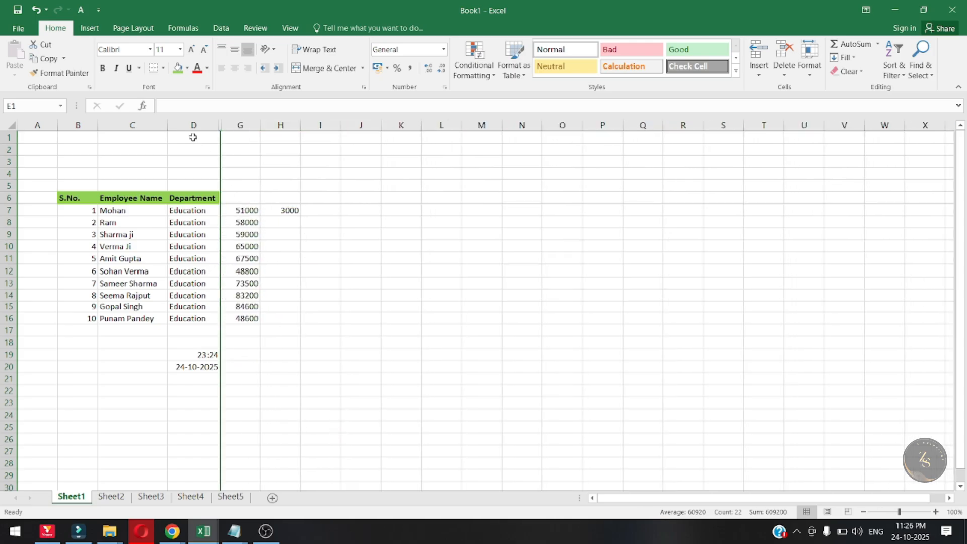
- Bring back the hidden Designation and Net Salary columns between columns D and G
drag(192, 126, 233, 127)
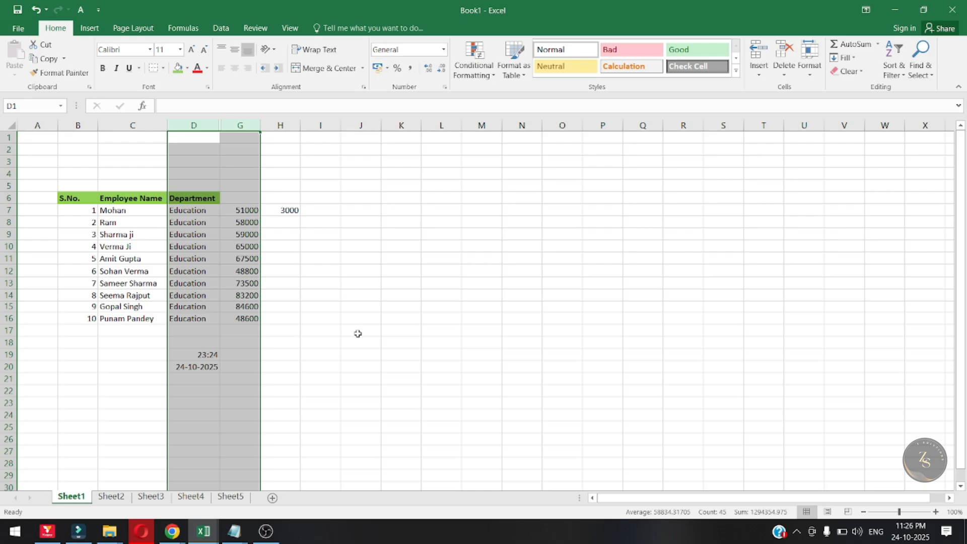
key(alt+o)
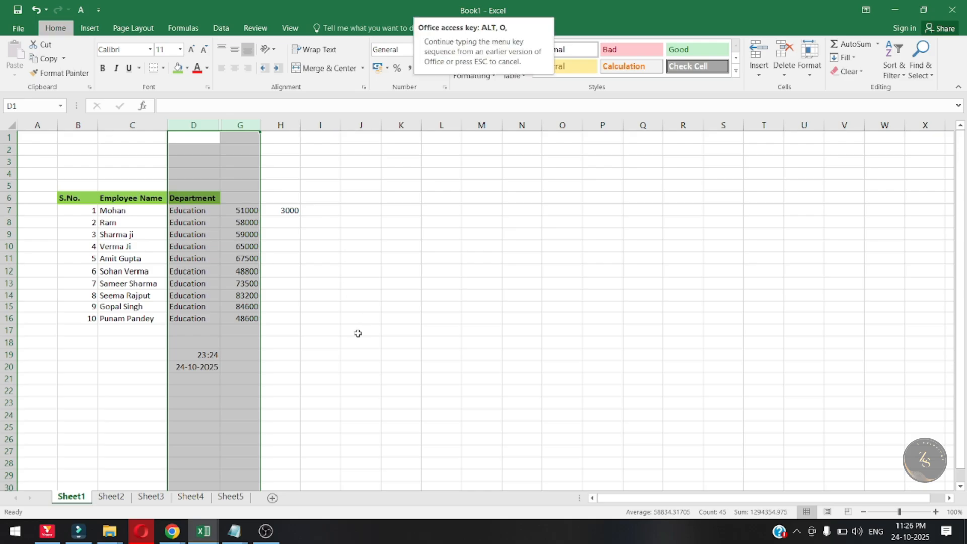
key(u)
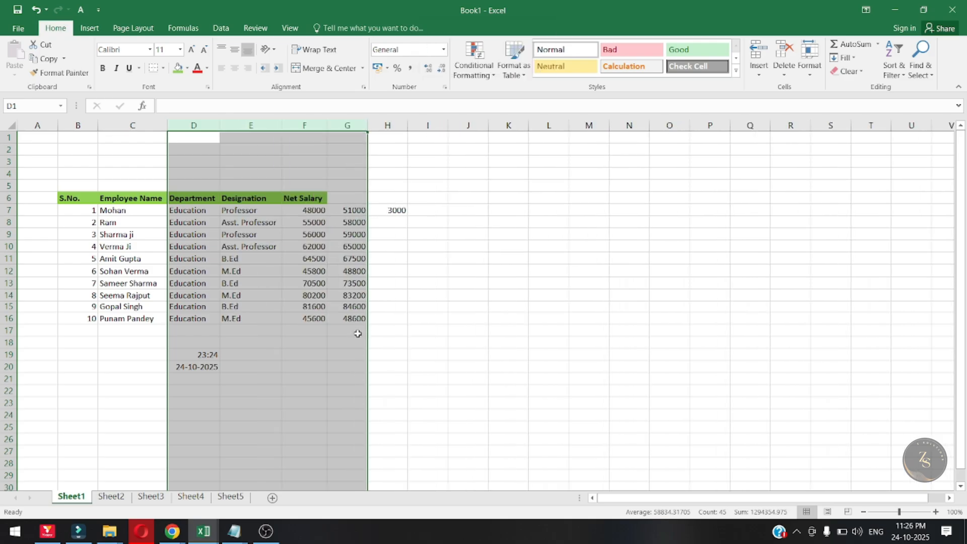
click(312, 307)
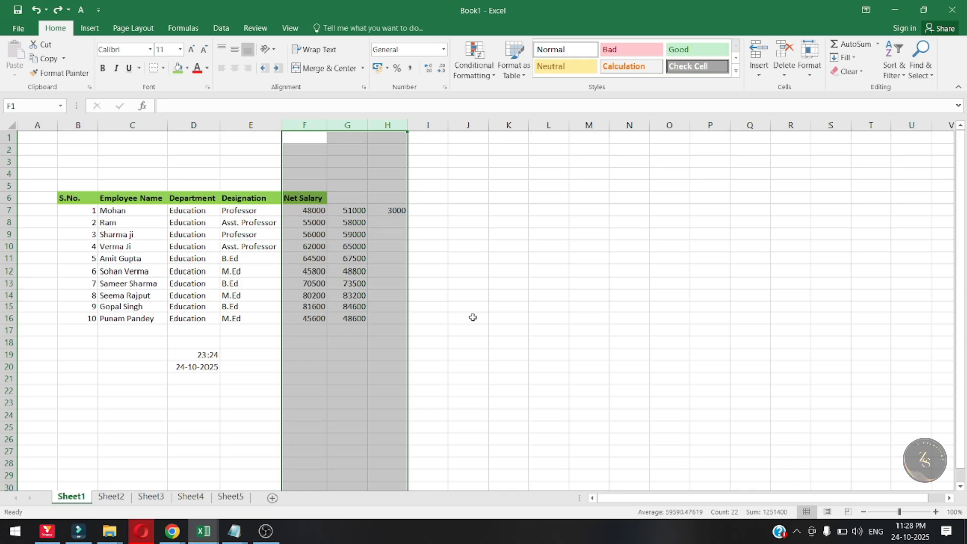
- Chart the data in columns F to H on a new chart sheet, look over the chart and return to Sheet1
key(F11)
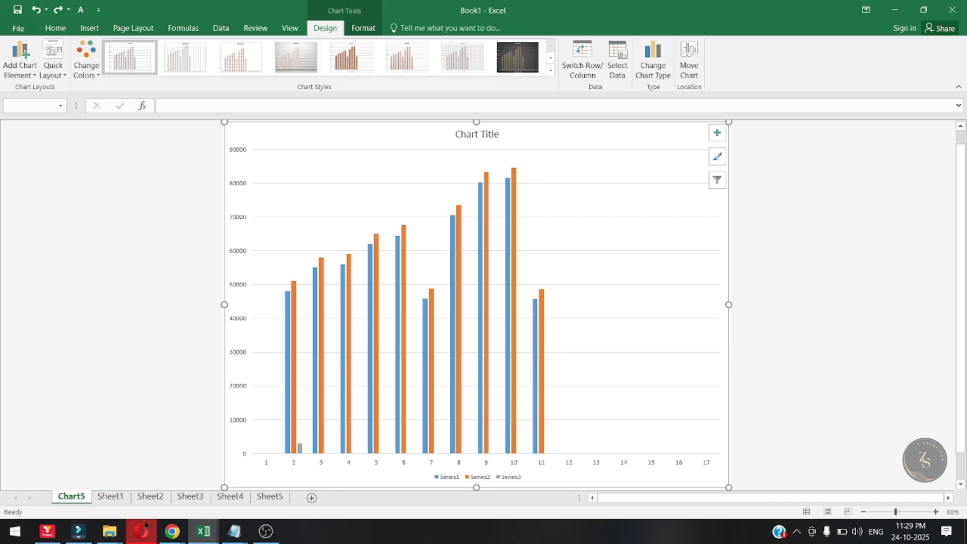
click(111, 496)
click(79, 499)
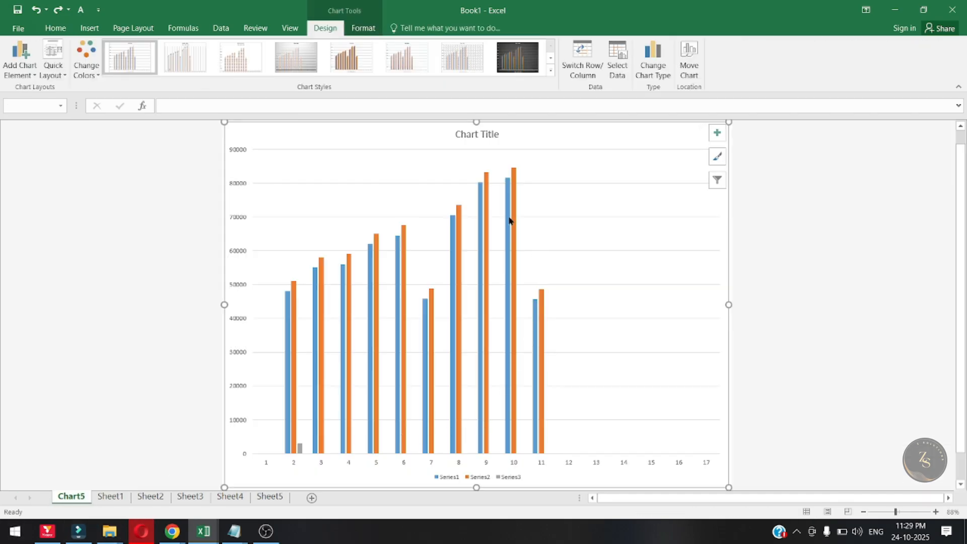
scroll(504, 287, up, 1)
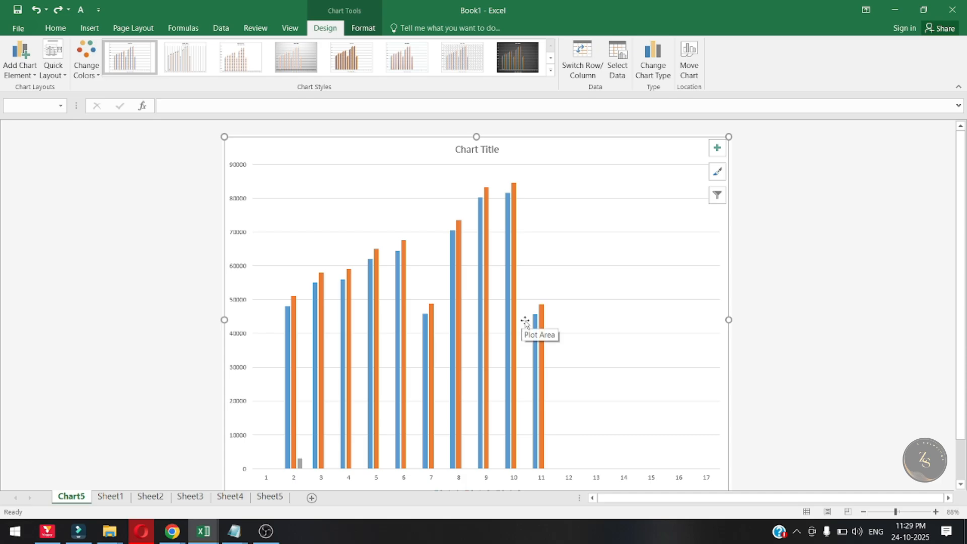
click(118, 496)
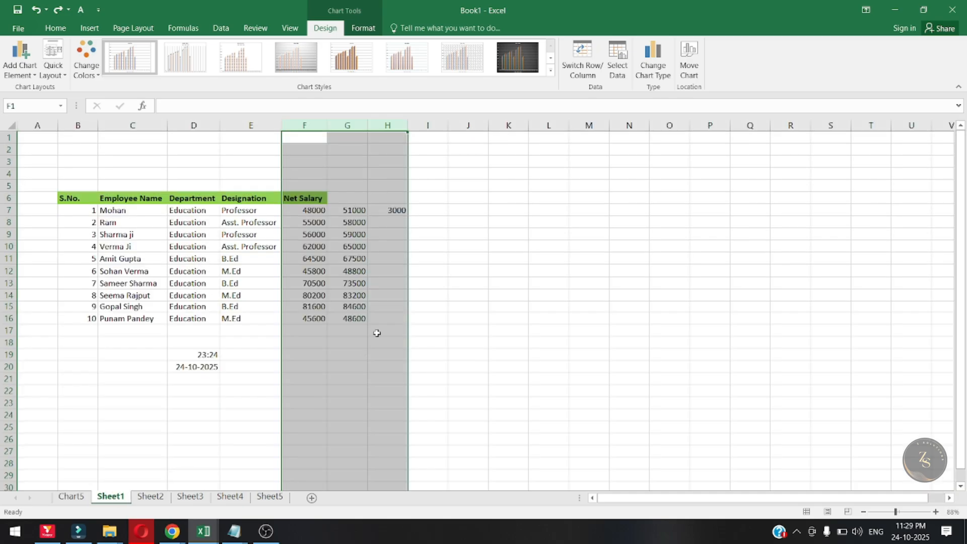